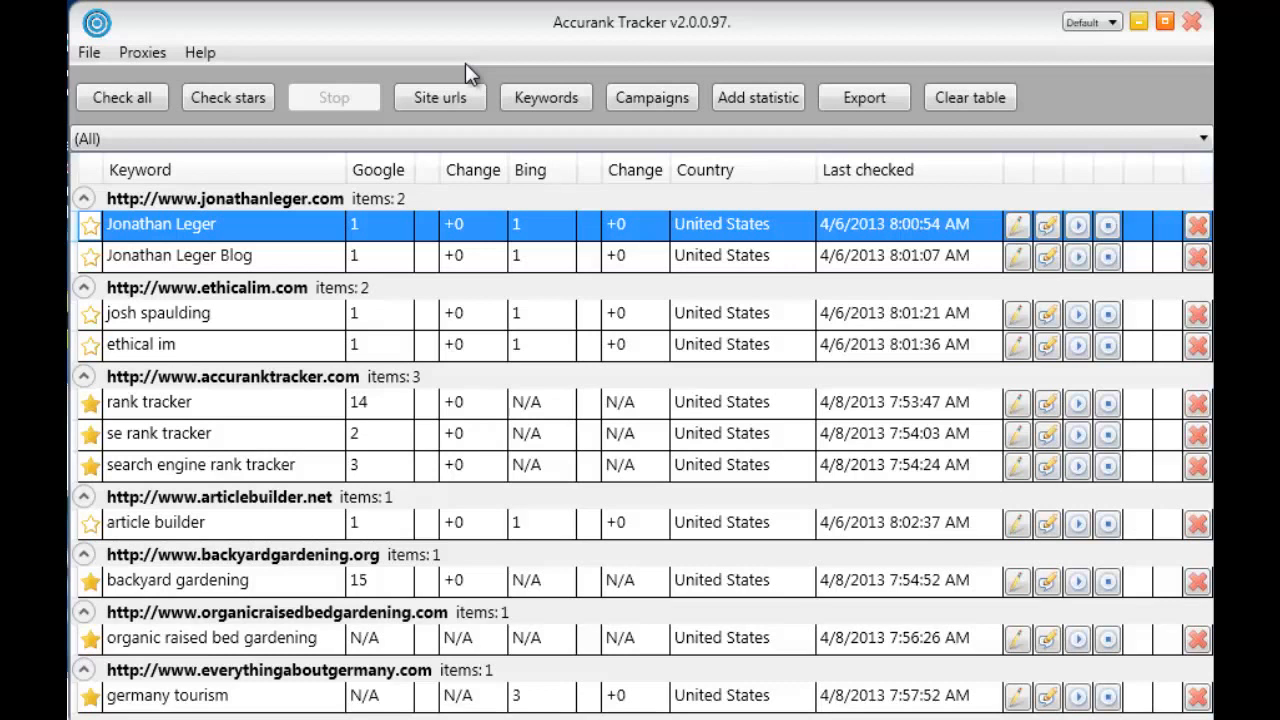
left_click(452, 97)
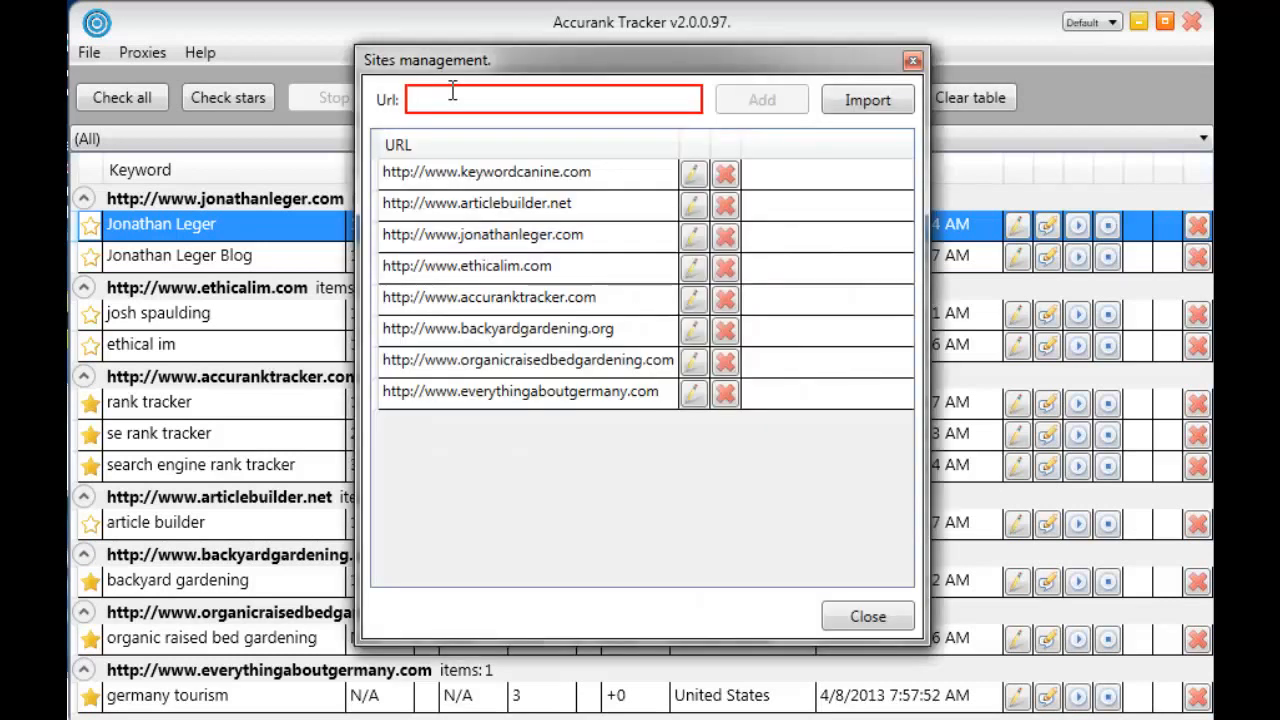
left_click(522, 101)
type("http")
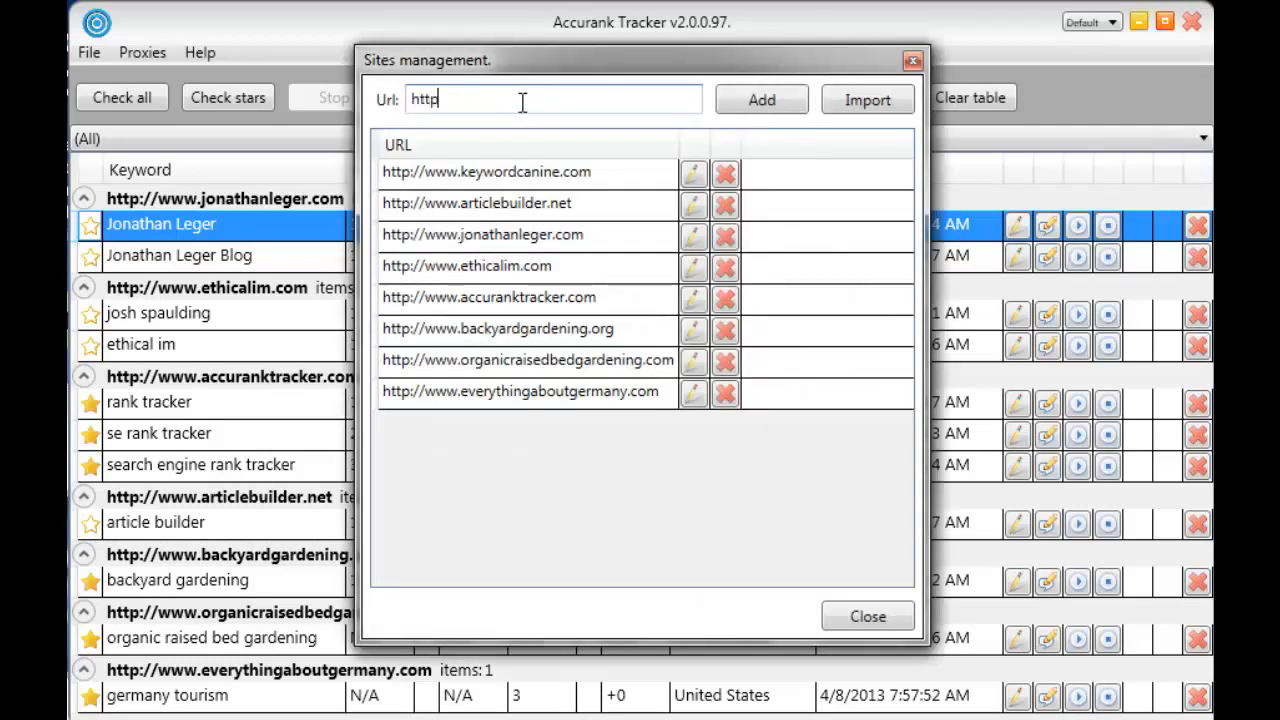
type("://www.mysite.com")
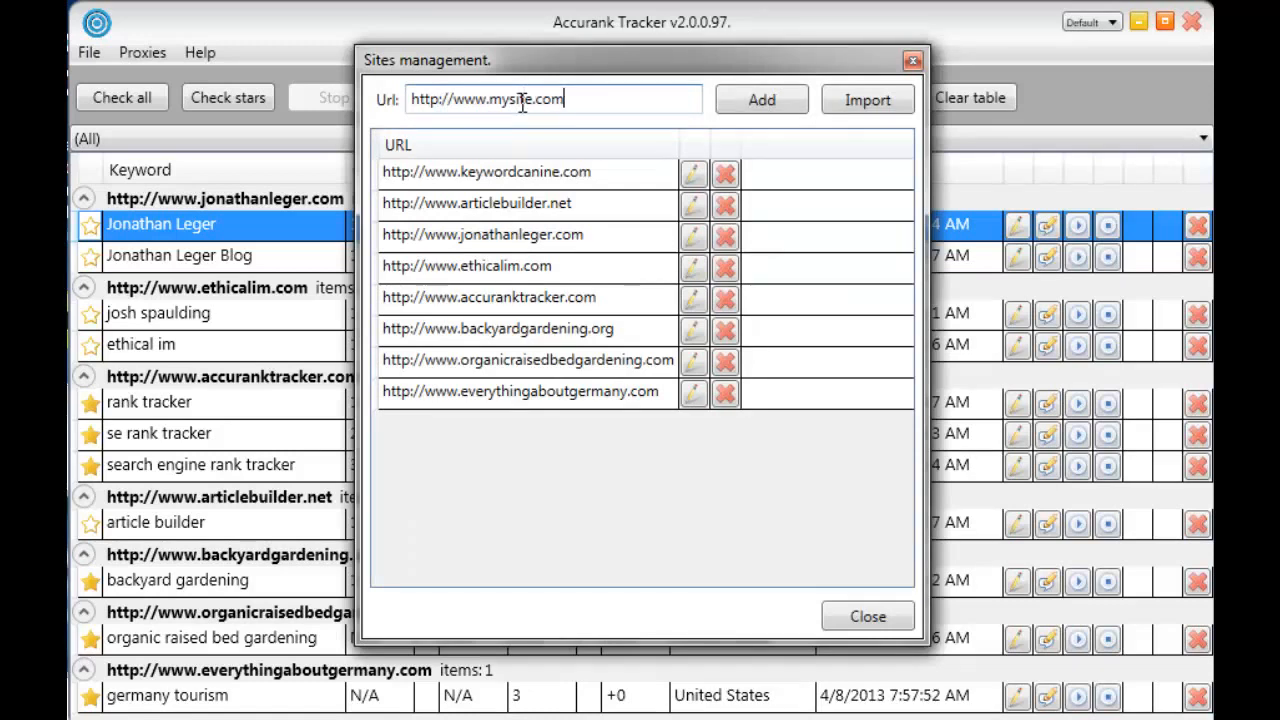
left_click(773, 97)
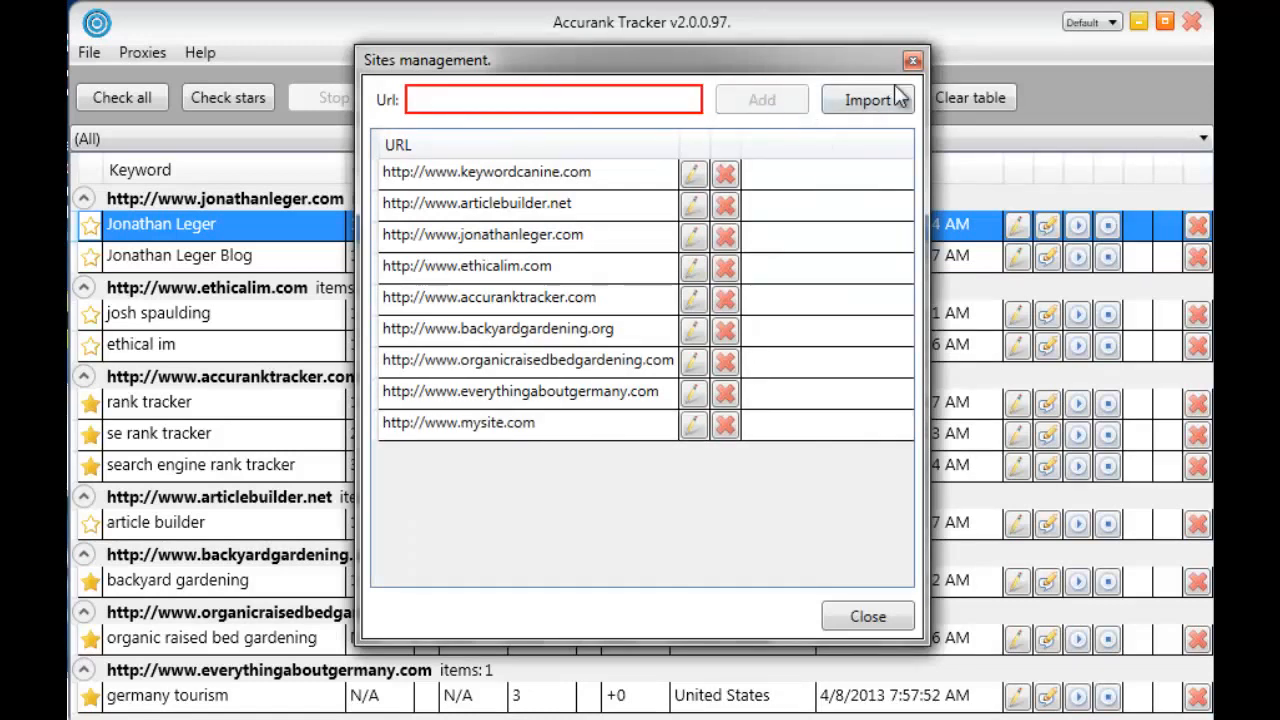
left_click(912, 60)
Add the keyword "my site" to the keyword list
left_click(583, 100)
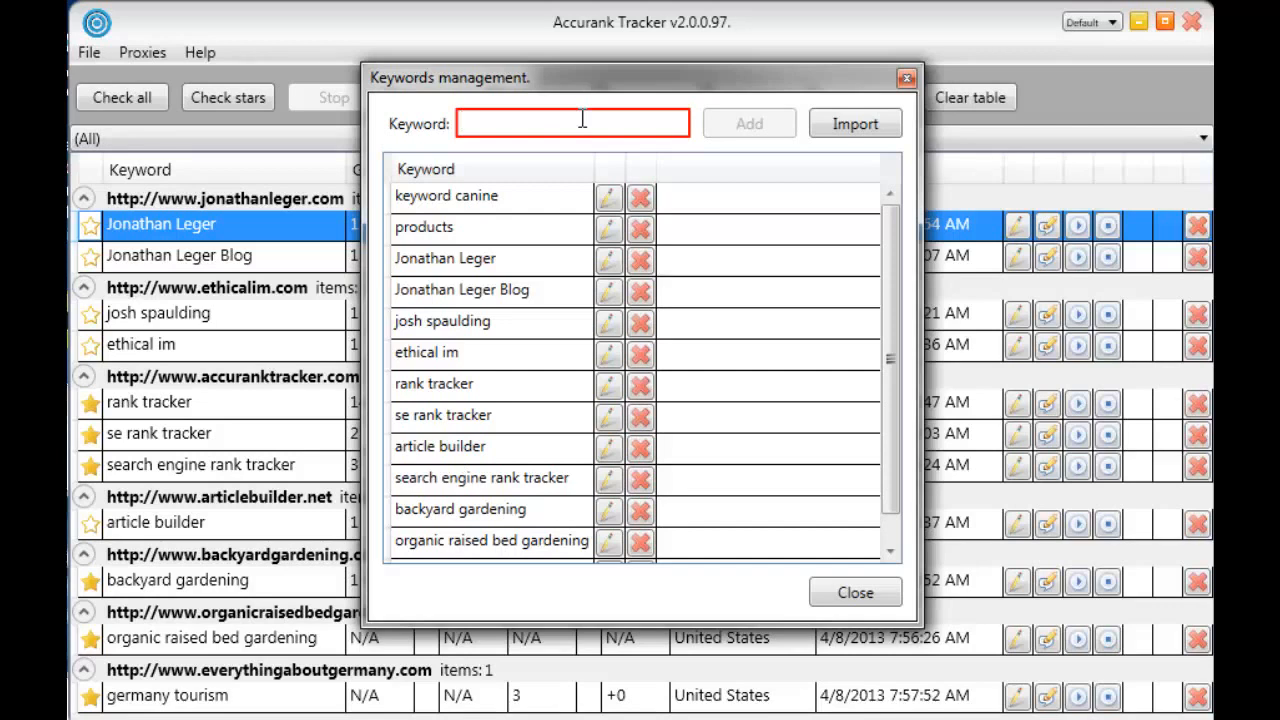
type("my site")
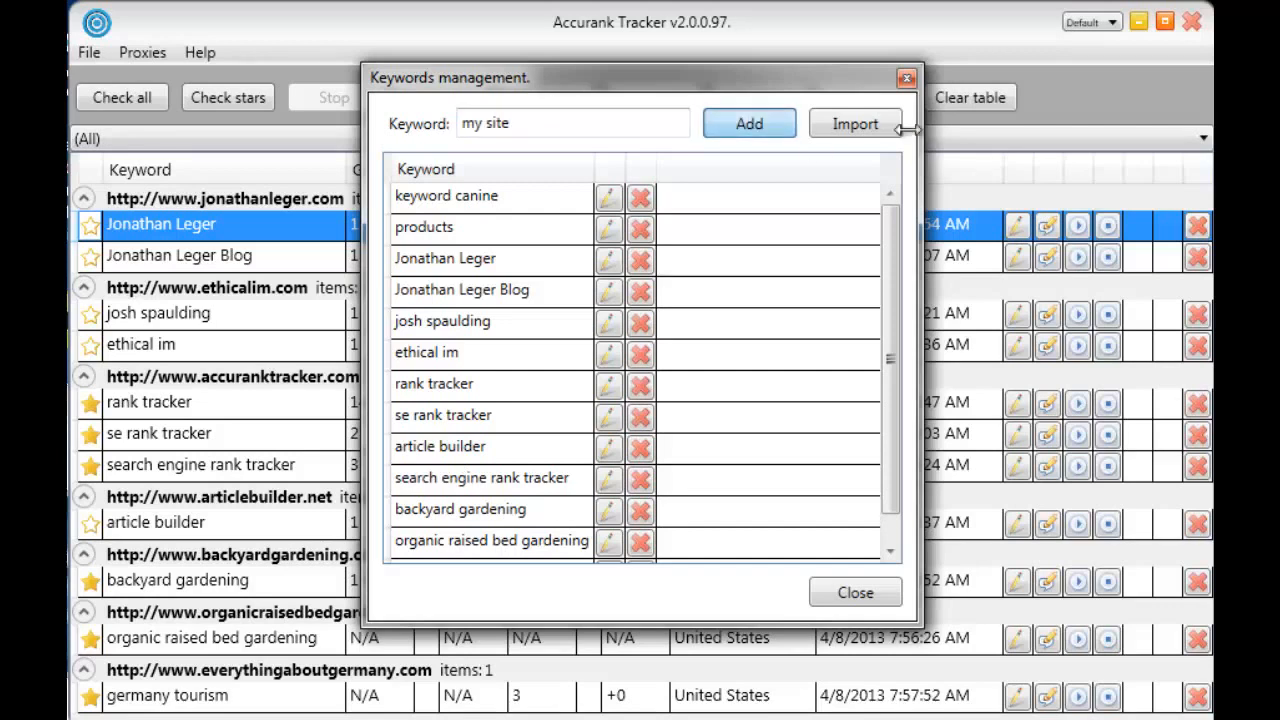
left_click(906, 78)
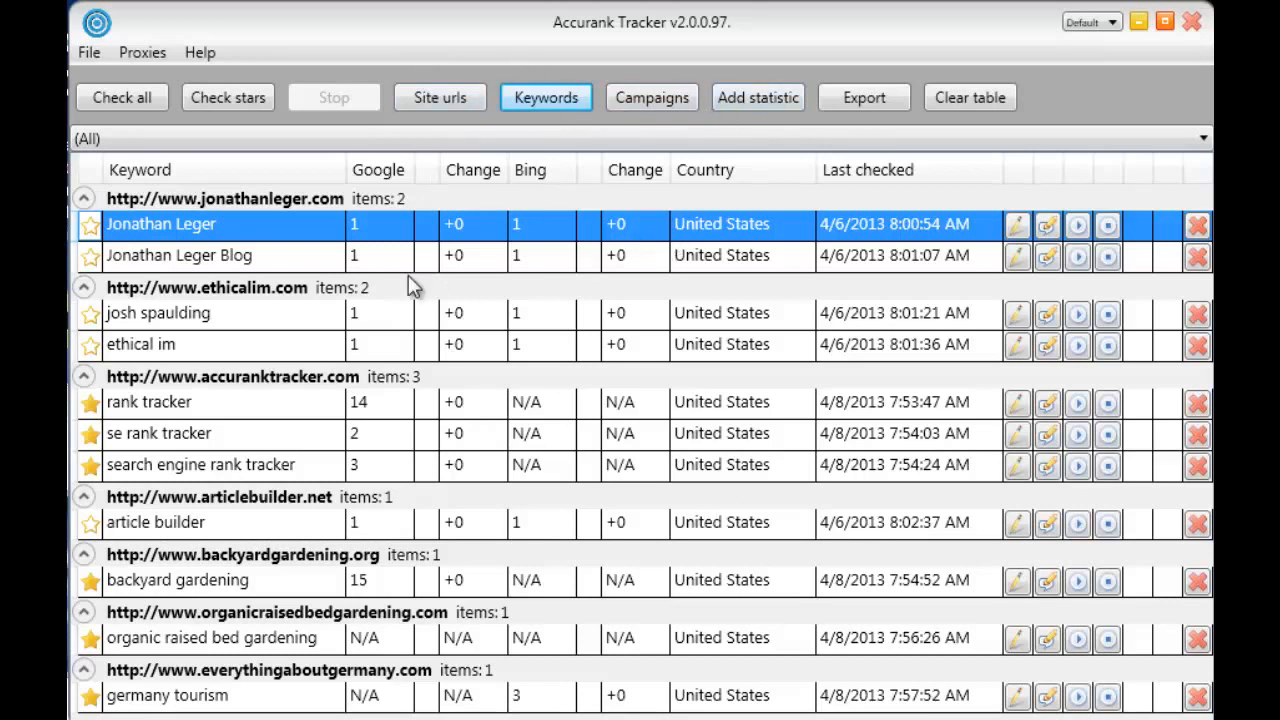
left_click(737, 90)
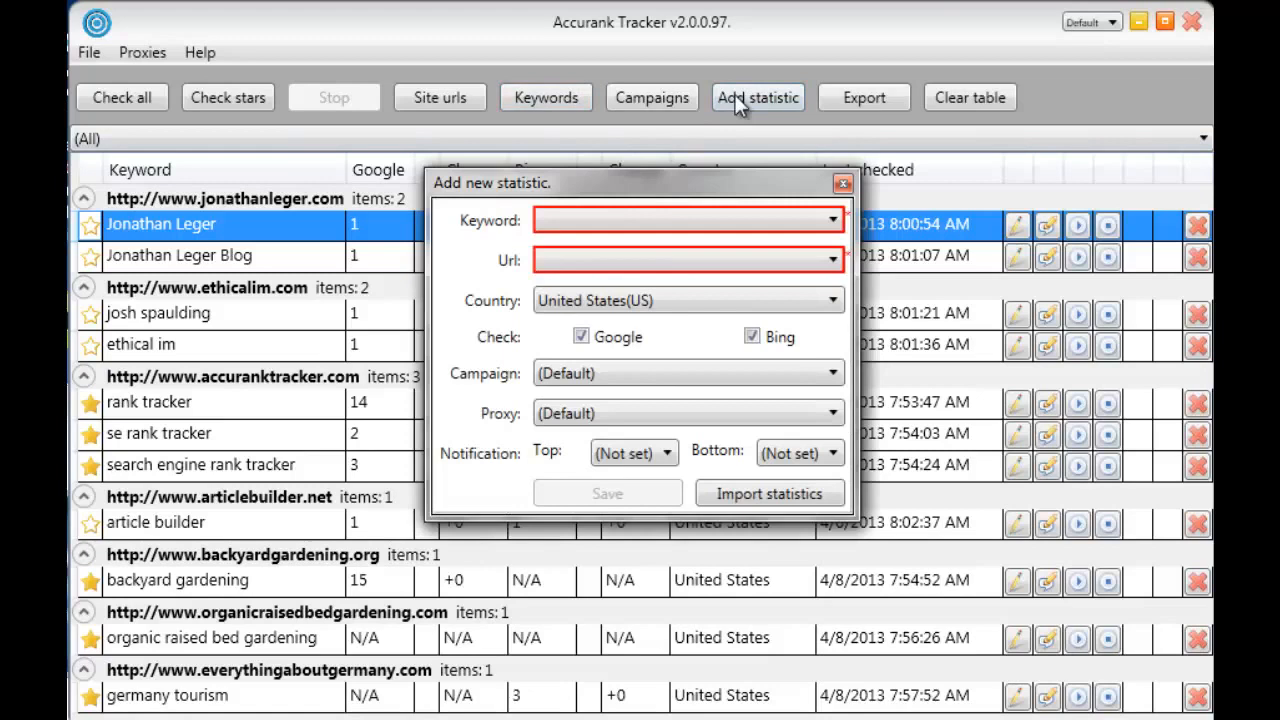
left_click(643, 222)
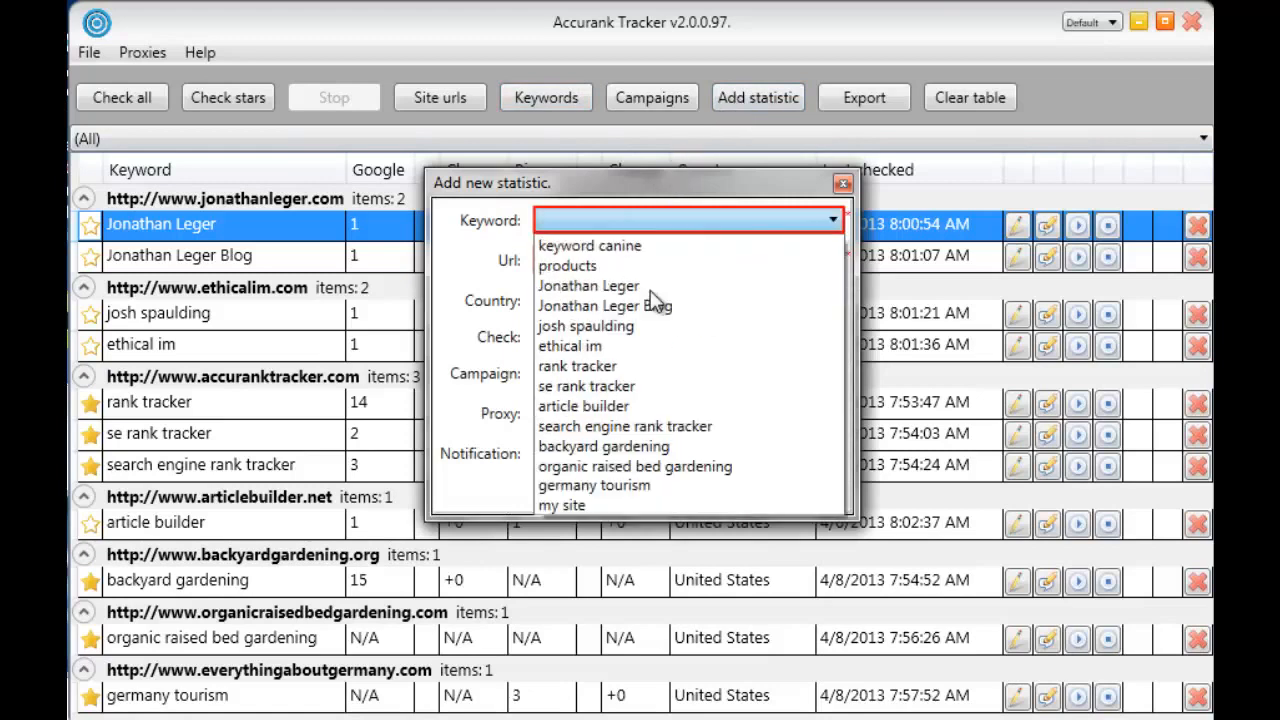
left_click(570, 503)
left_click(568, 260)
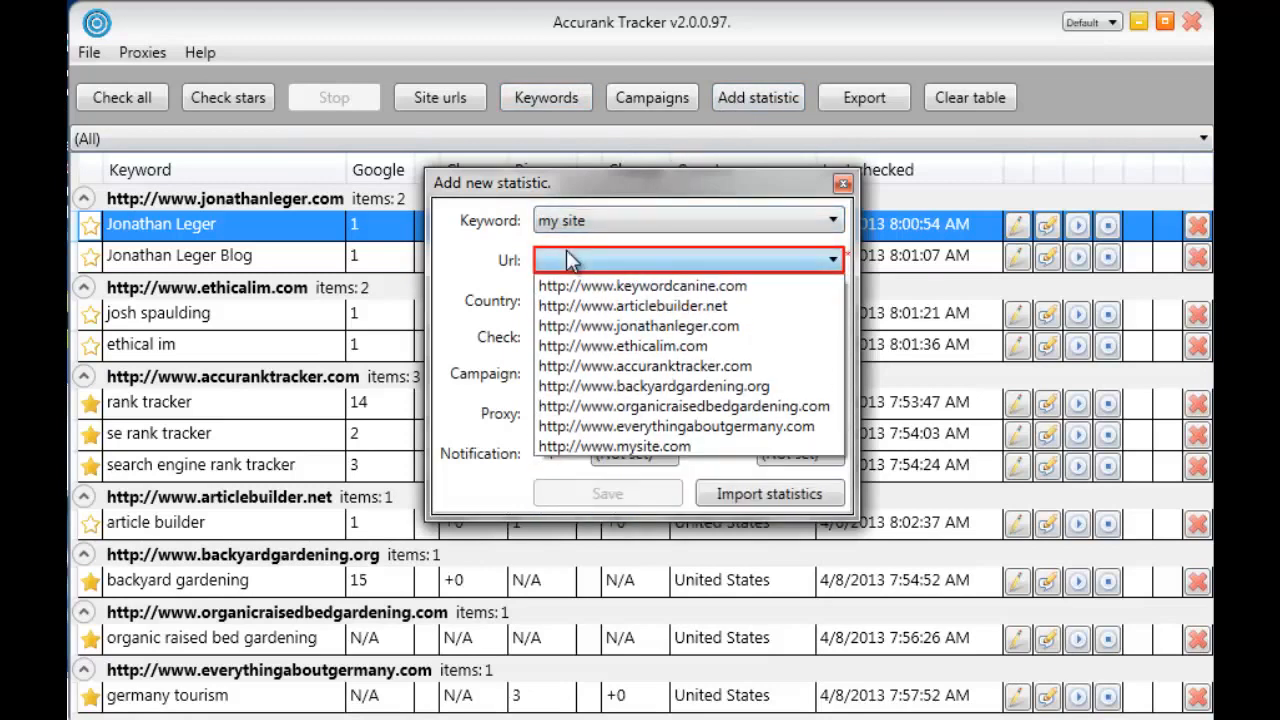
left_click(657, 447)
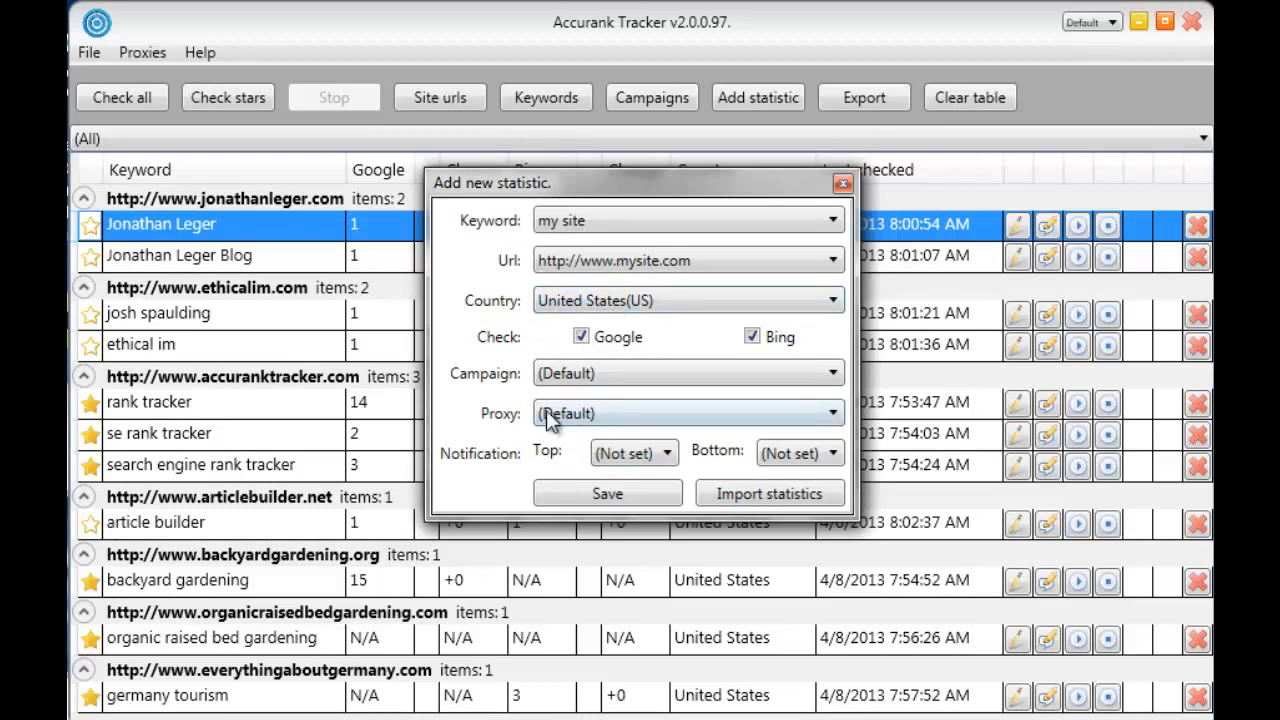
Keep the default proxy for the new statistic and set its top notification threshold to 1
left_click(580, 416)
left_click(570, 432)
left_click(632, 455)
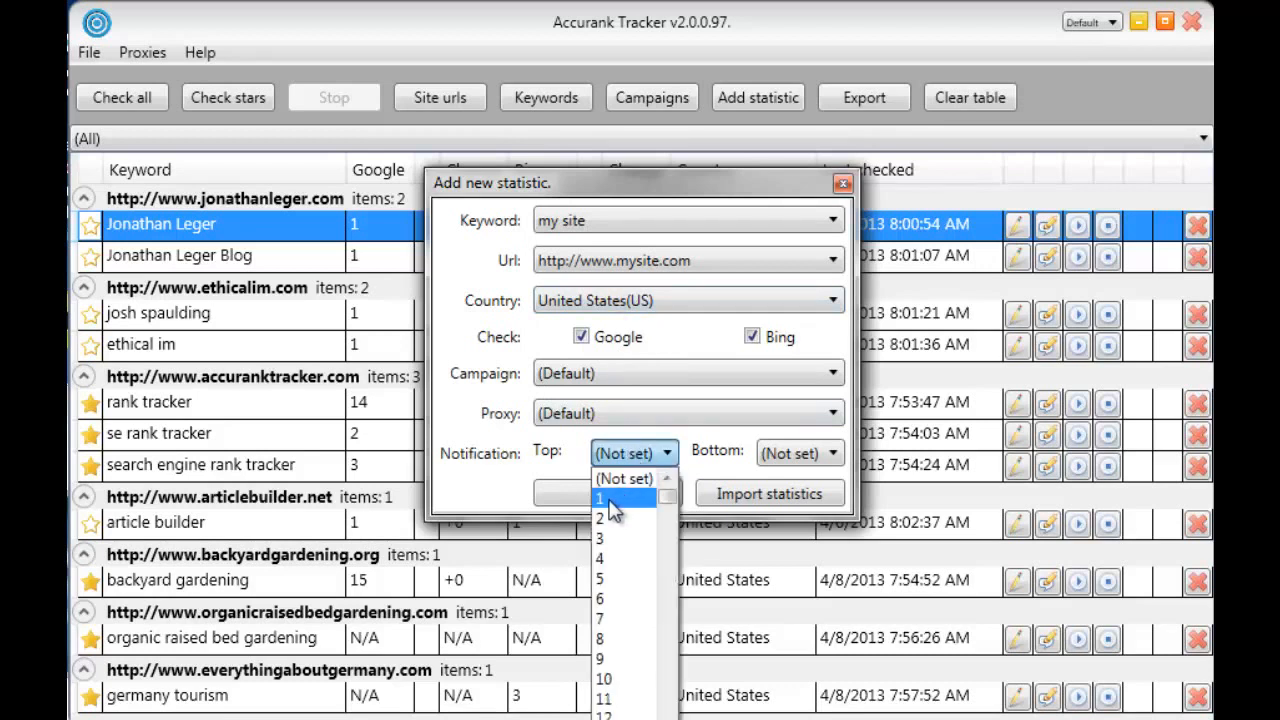
left_click(612, 500)
left_click(645, 453)
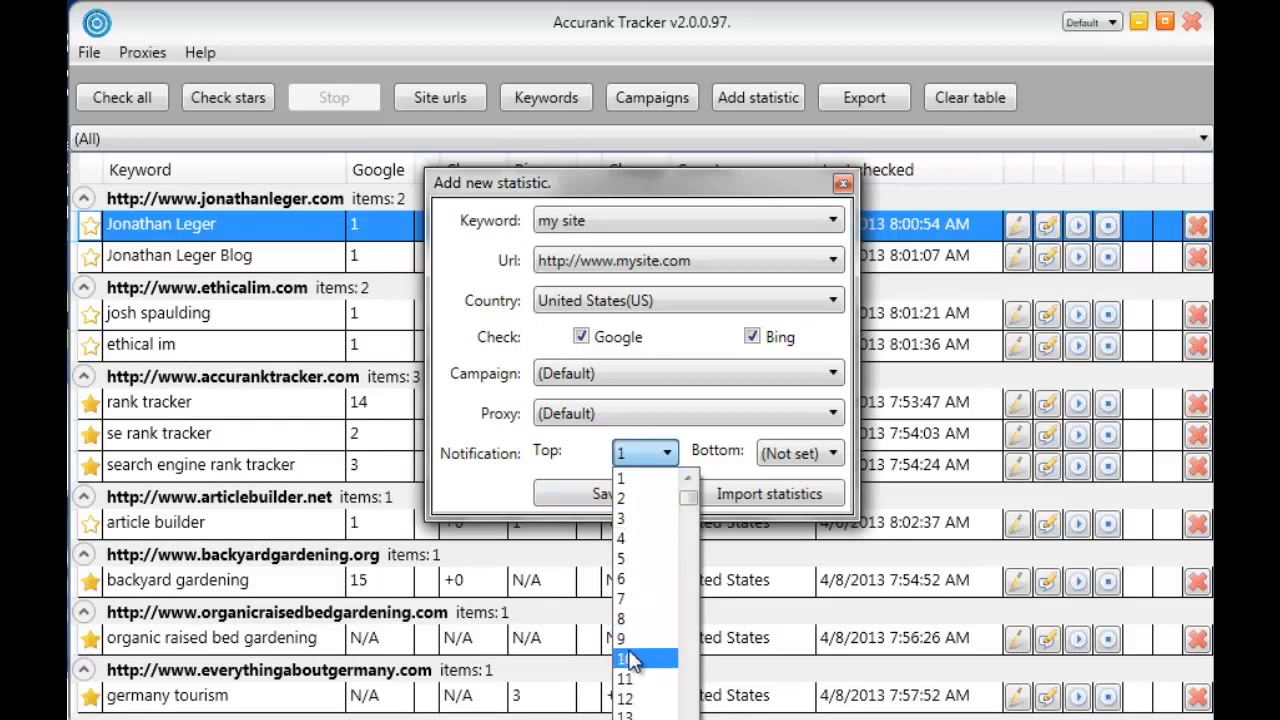
left_click(627, 458)
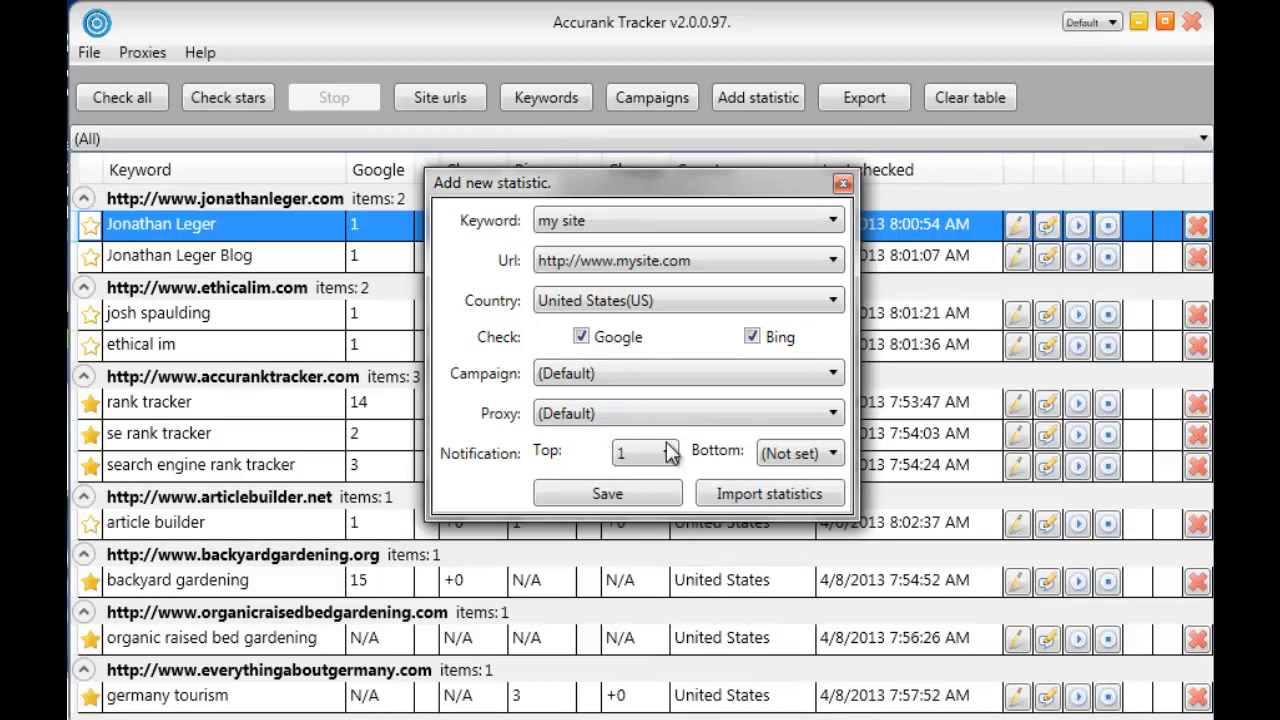
Set the bottom notification threshold to 5 and save the new statistic
left_click(809, 455)
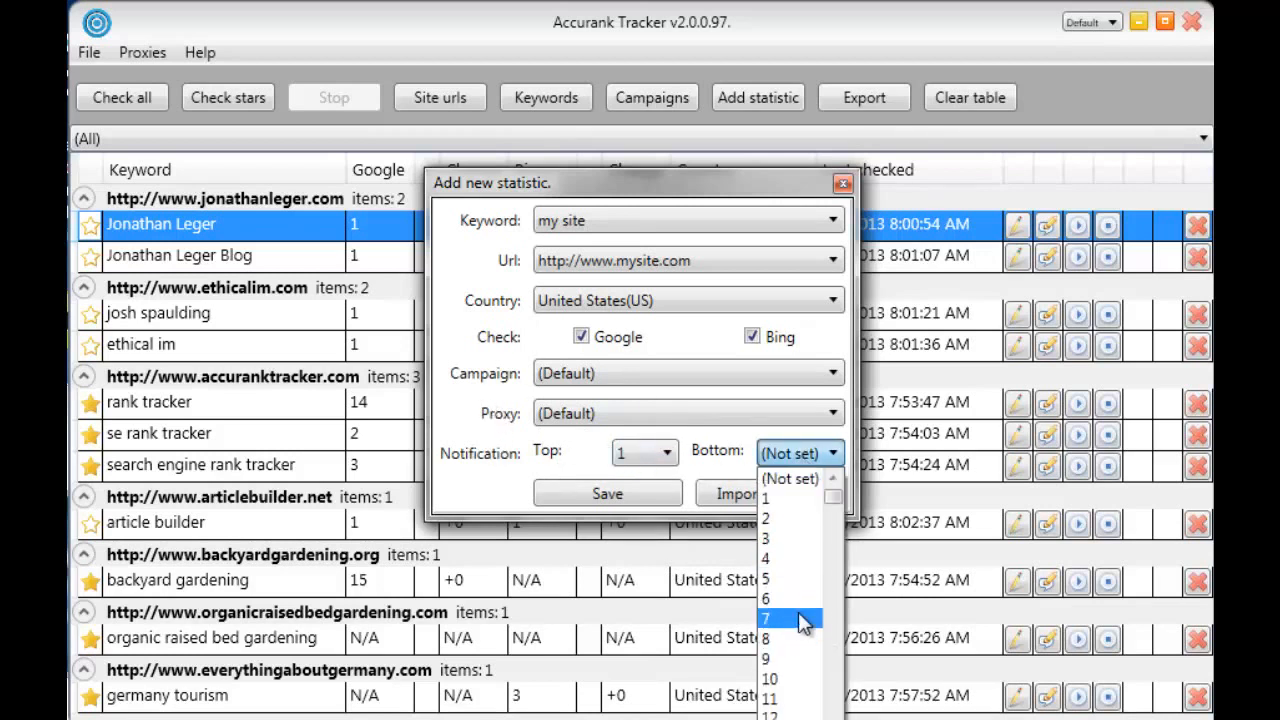
left_click(795, 579)
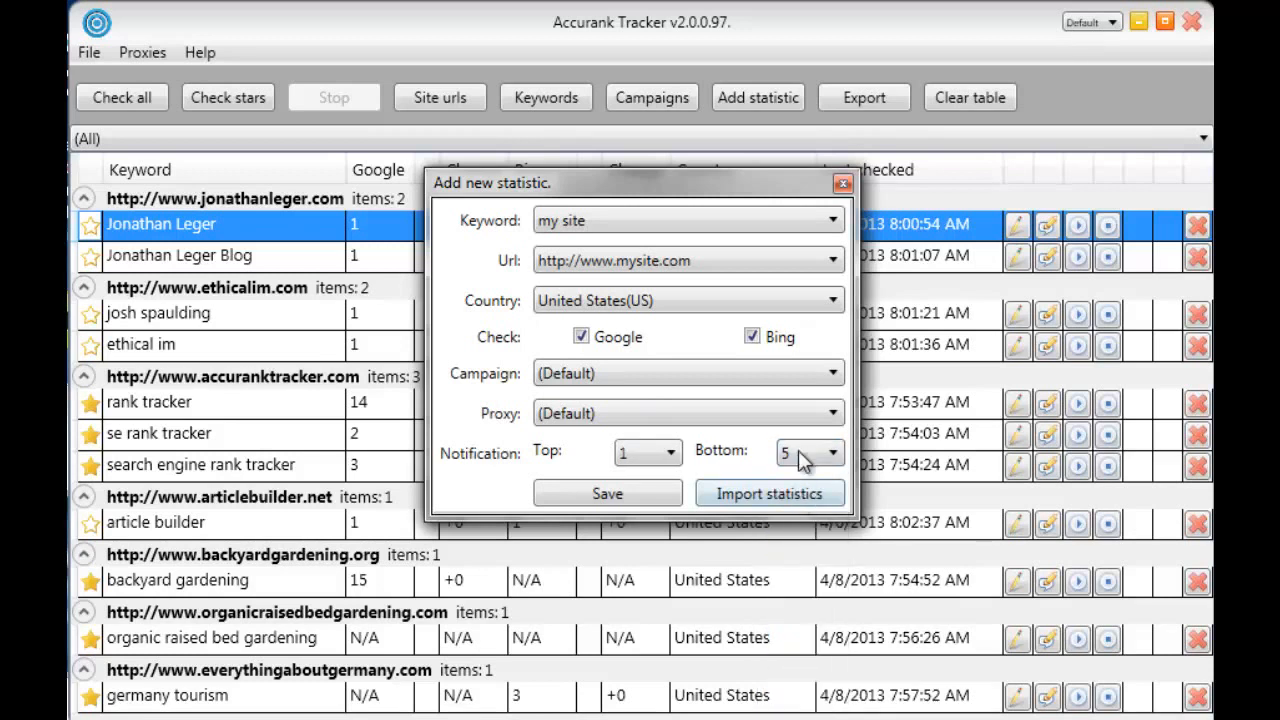
left_click(800, 453)
left_click(808, 578)
left_click(616, 486)
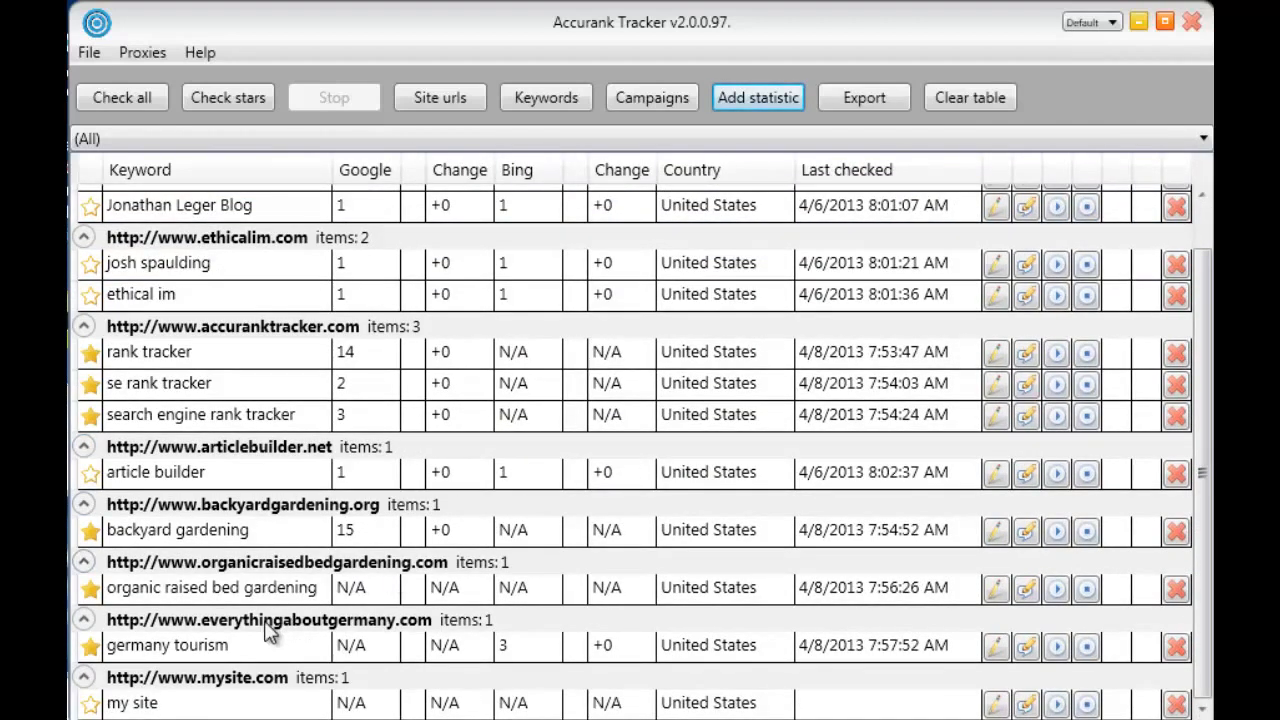
left_click(226, 679)
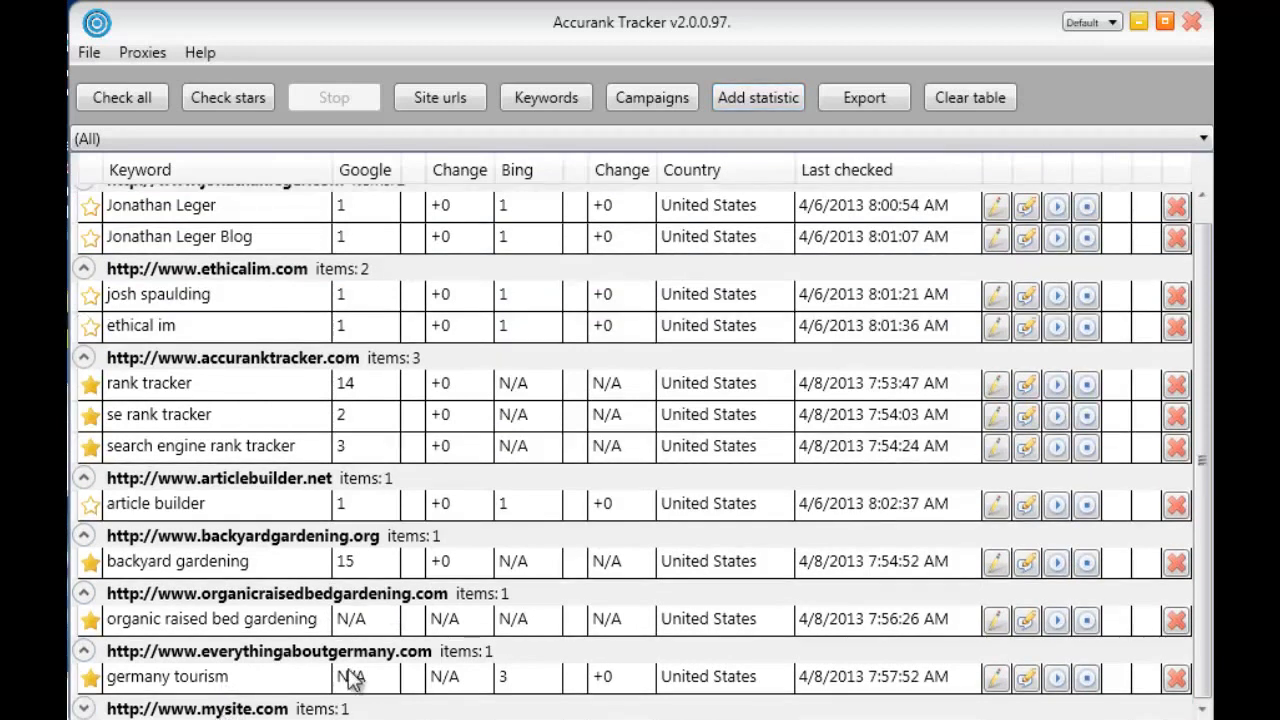
left_click(178, 708)
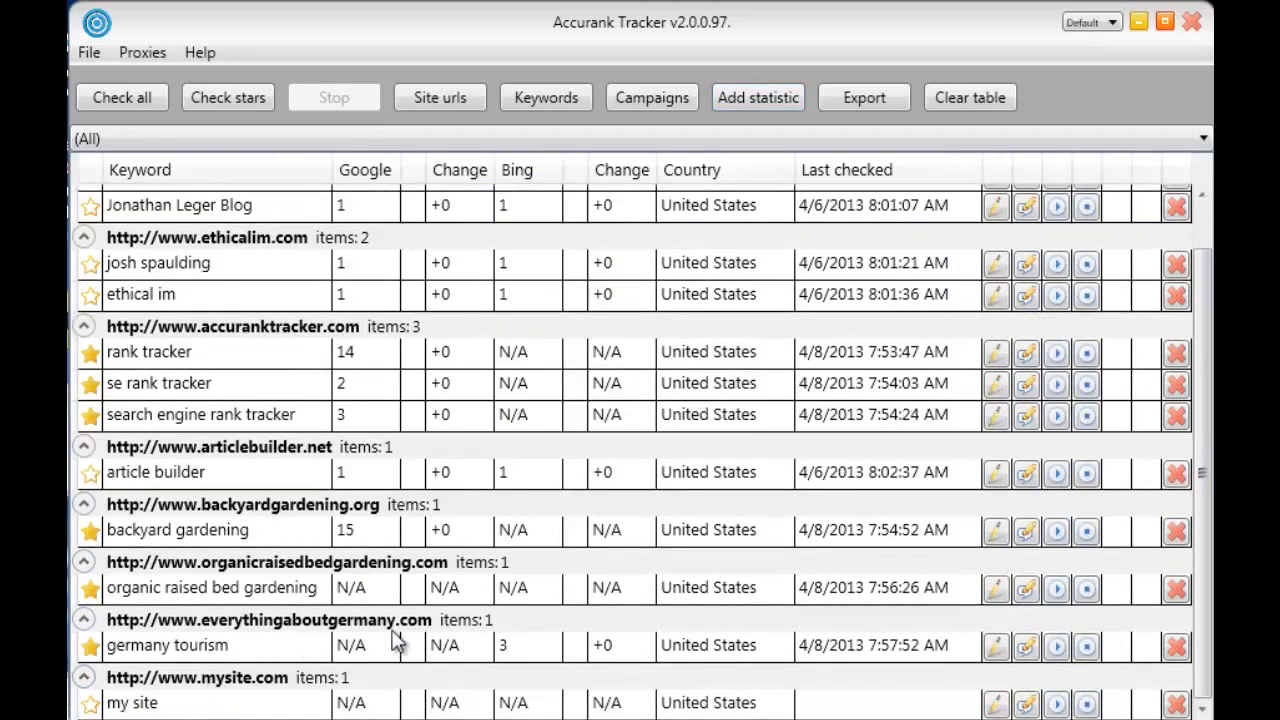
left_click(1045, 706)
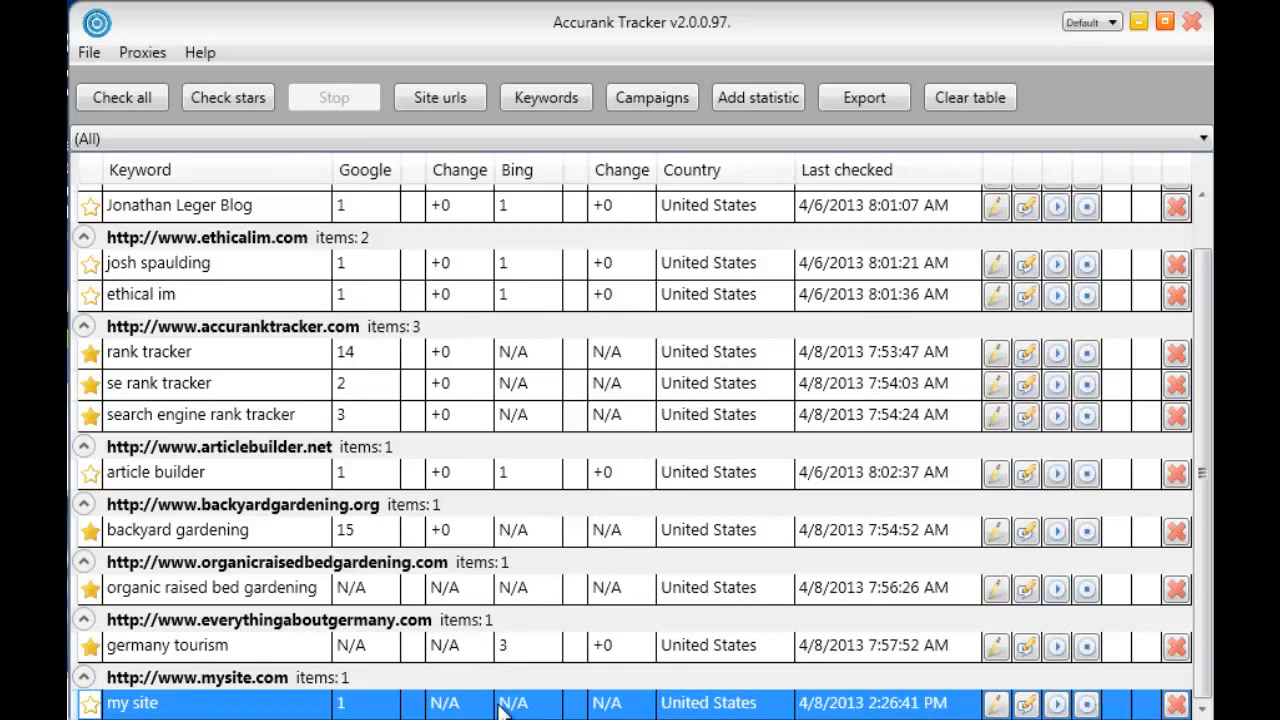
View the ranking history of the "backyard gardening" keyword and examine its chart at different time scales
right_click(540, 530)
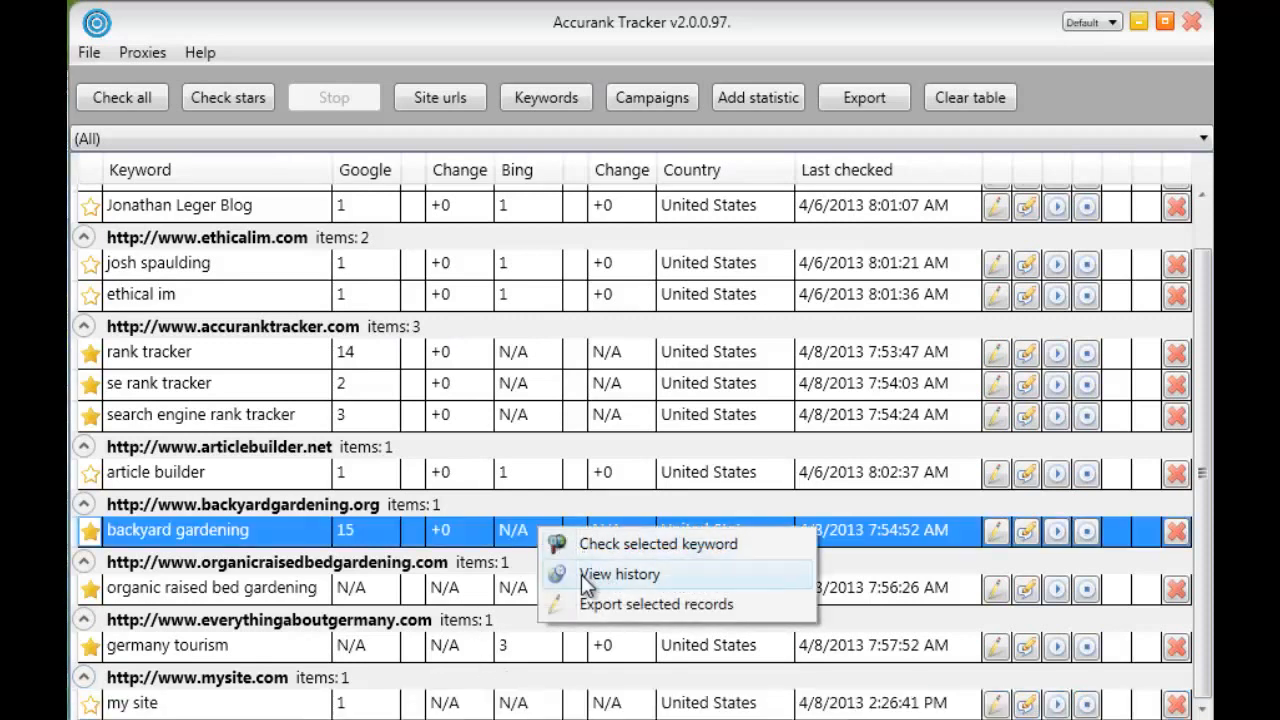
left_click(617, 574)
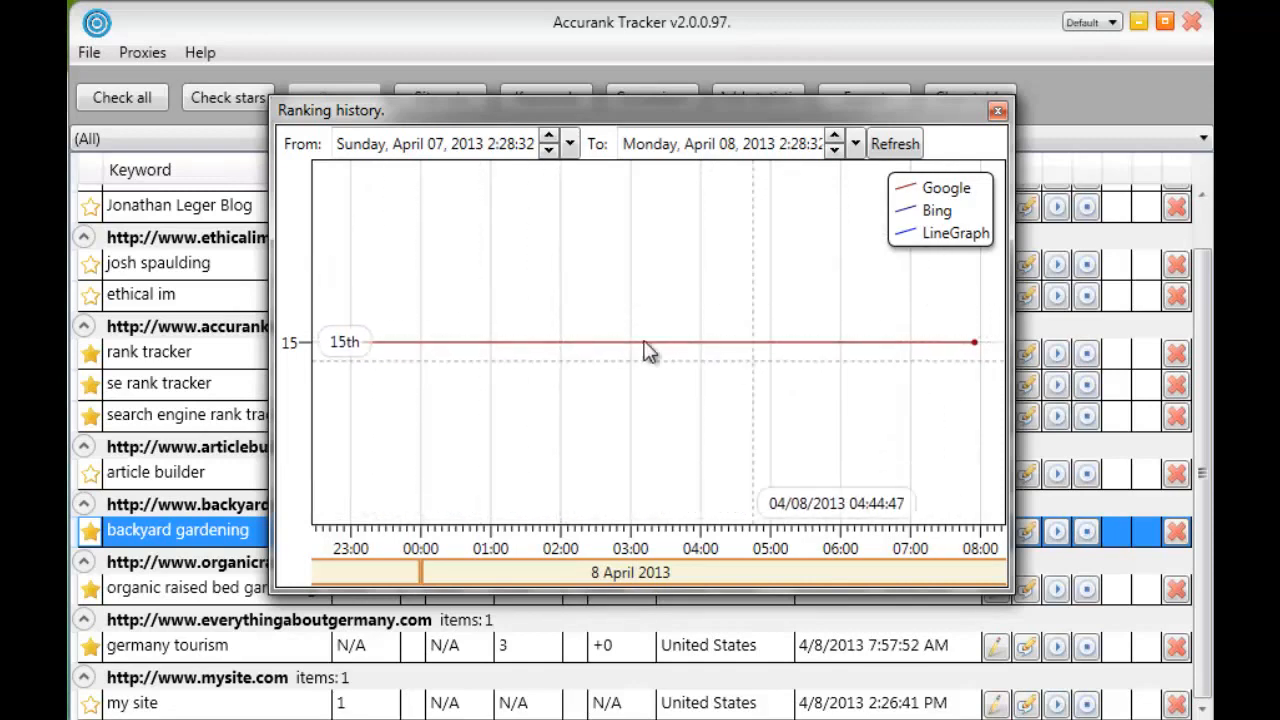
scroll(500, 314, "down", 3)
scroll(498, 306, "down", 3)
scroll(508, 303, "up", 8)
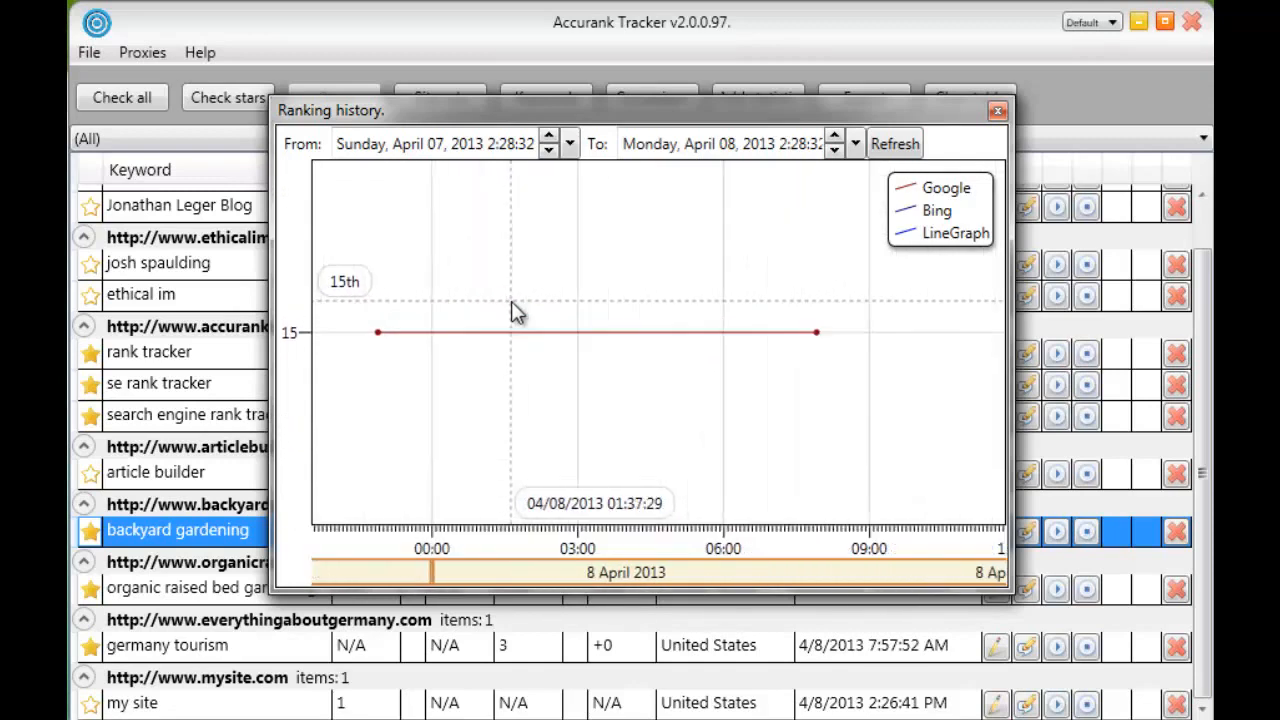
left_click_drag(494, 317, 684, 400)
left_click_drag(440, 380, 491, 268)
left_click_drag(663, 380, 383, 340)
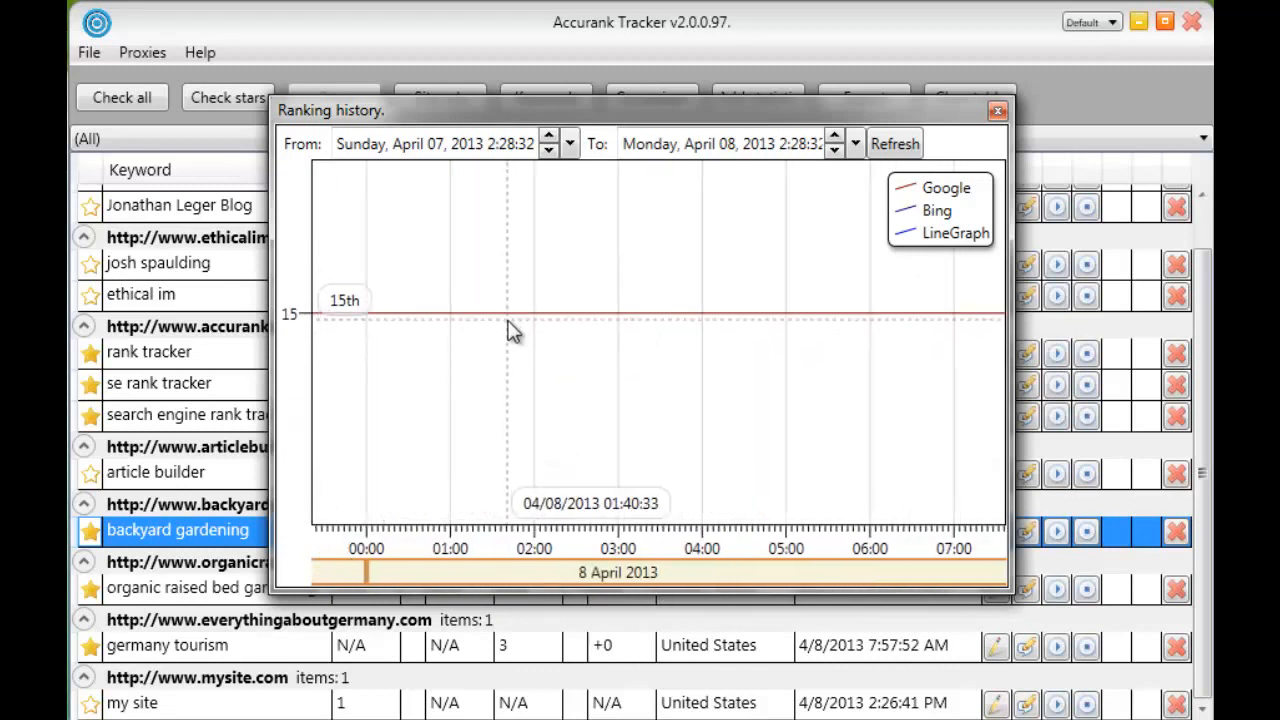
left_click_drag(507, 320, 547, 366)
scroll(575, 331, "down", 3)
left_click_drag(760, 335, 868, 338)
Move the ranking history's start date back to March 31, 2013, and examine the refreshed chart over the whole period
left_click(547, 150)
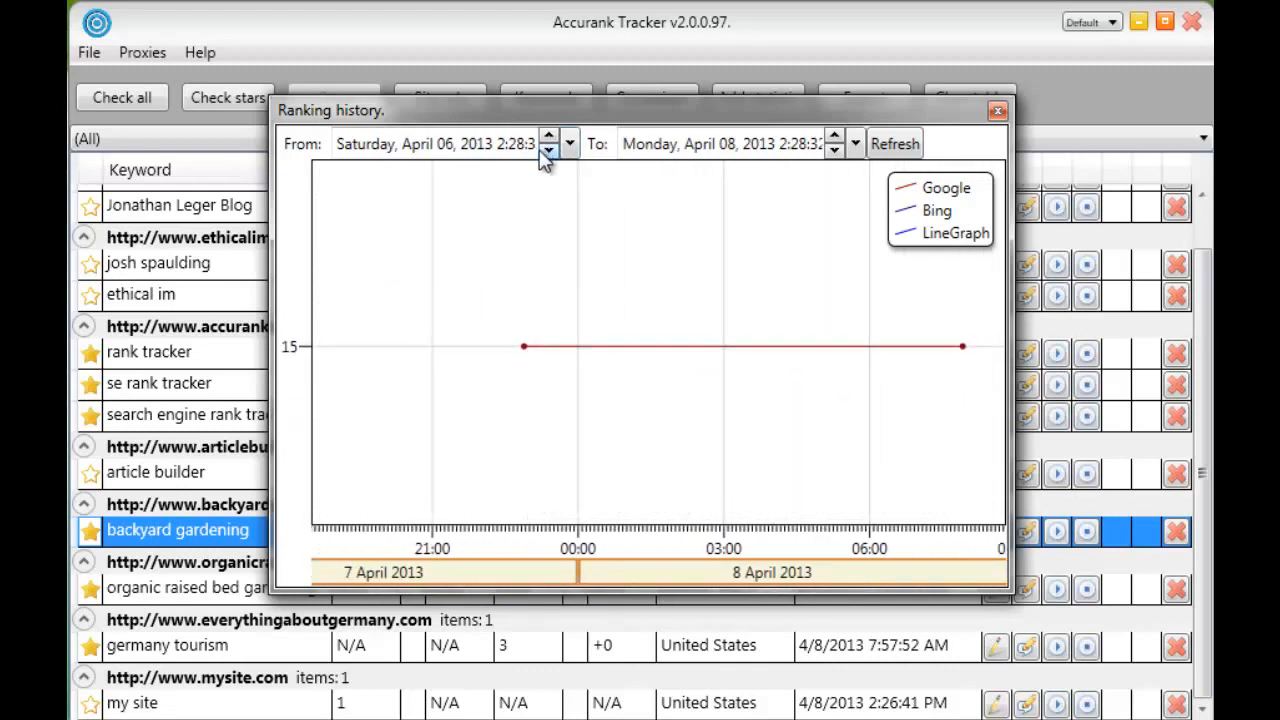
left_click(548, 150)
left_click(548, 150)
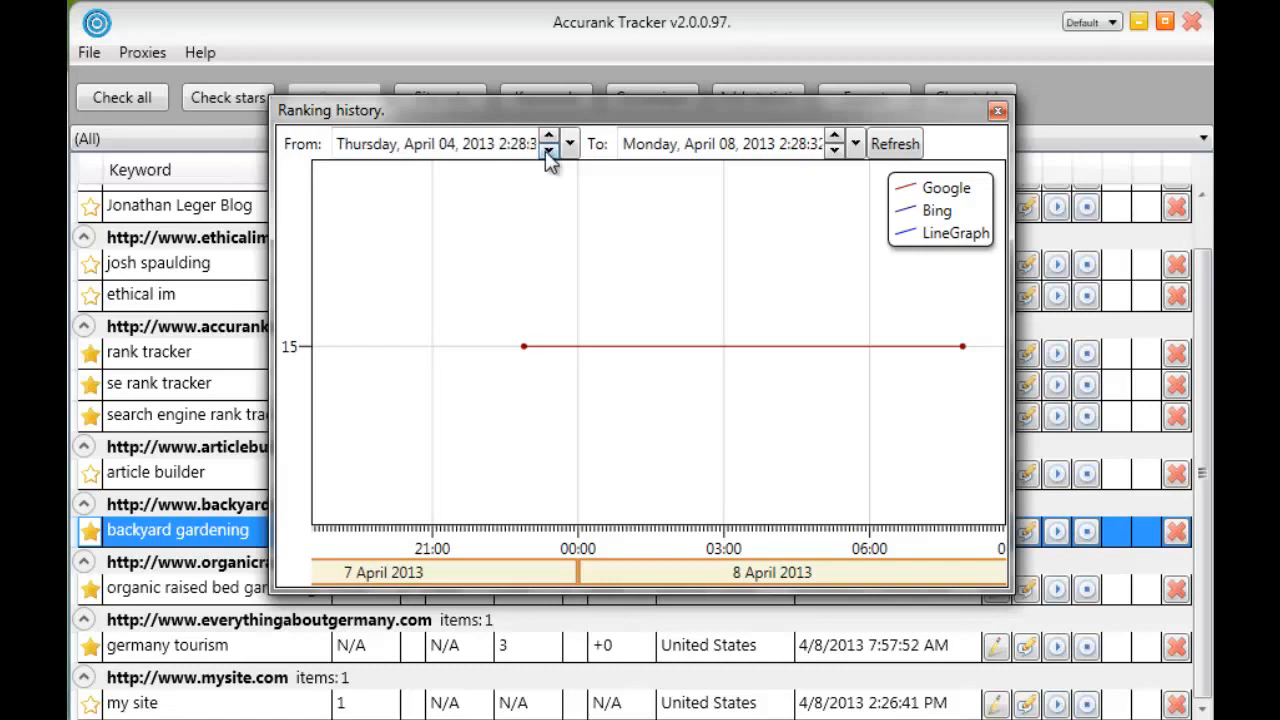
left_click(548, 150)
left_click(548, 150)
left_click(548, 150)
left_click(548, 150)
left_click(897, 144)
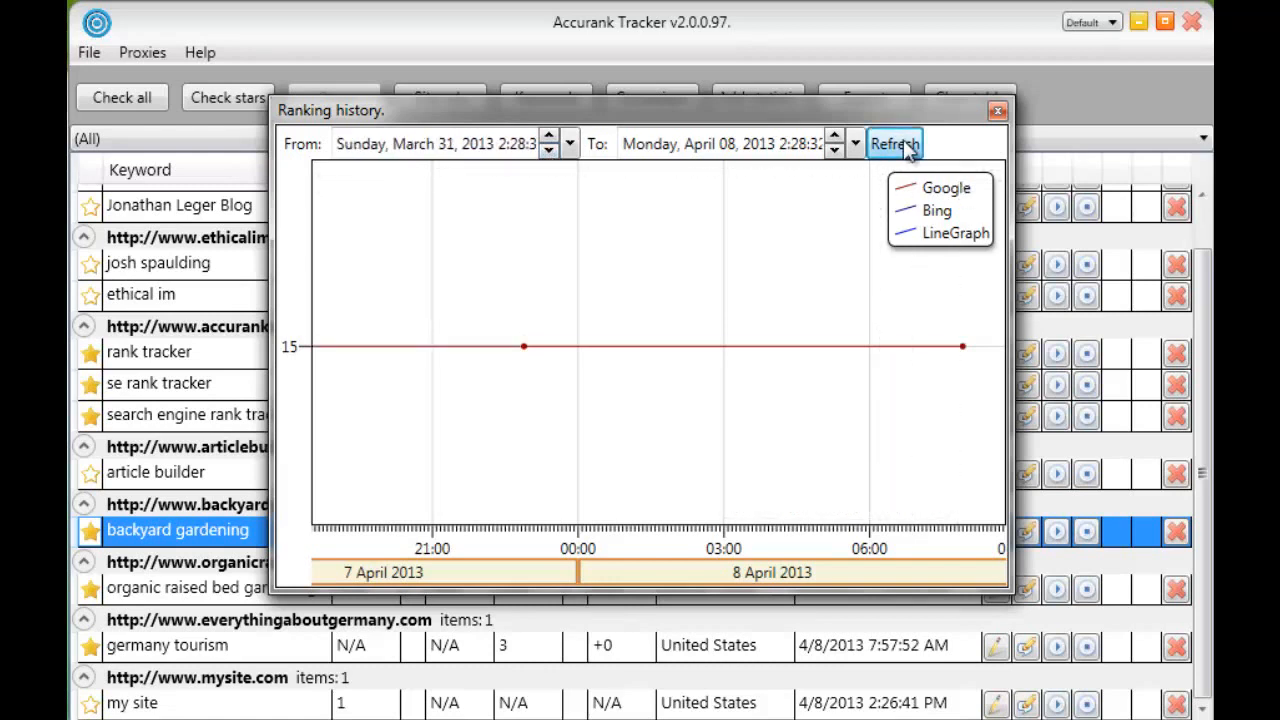
scroll(673, 264, "down", 5)
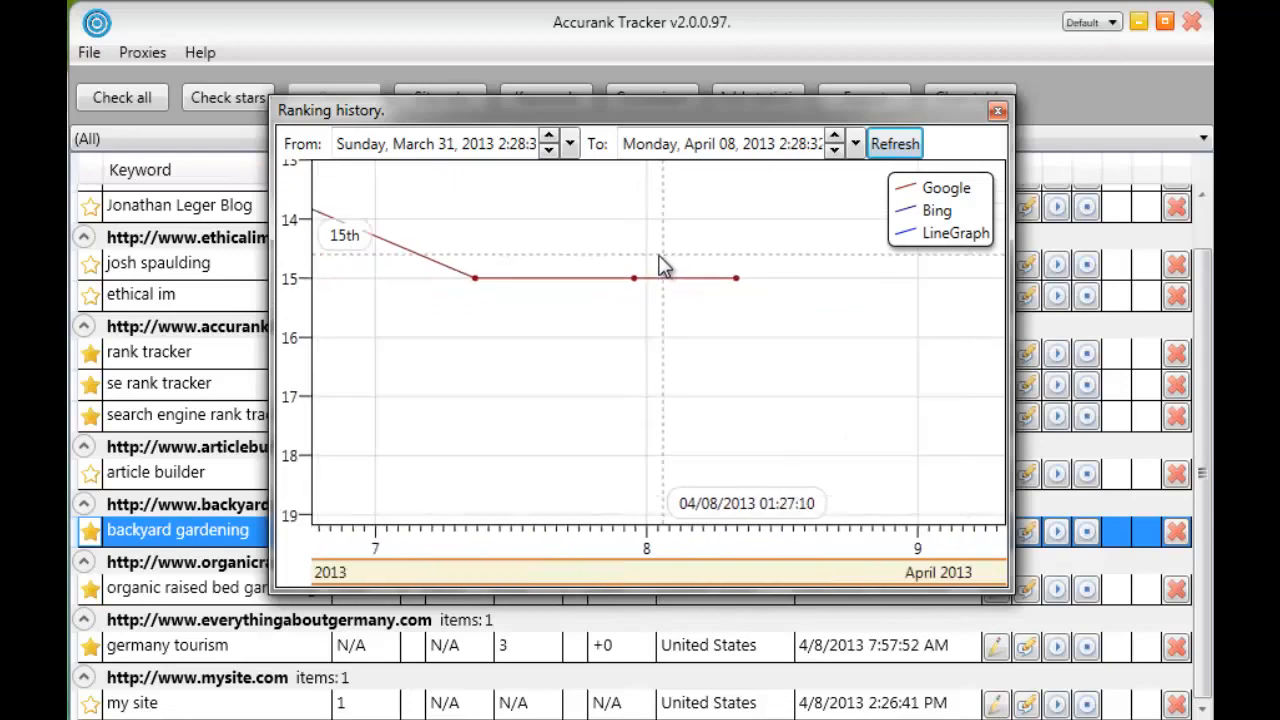
scroll(646, 258, "down", 5)
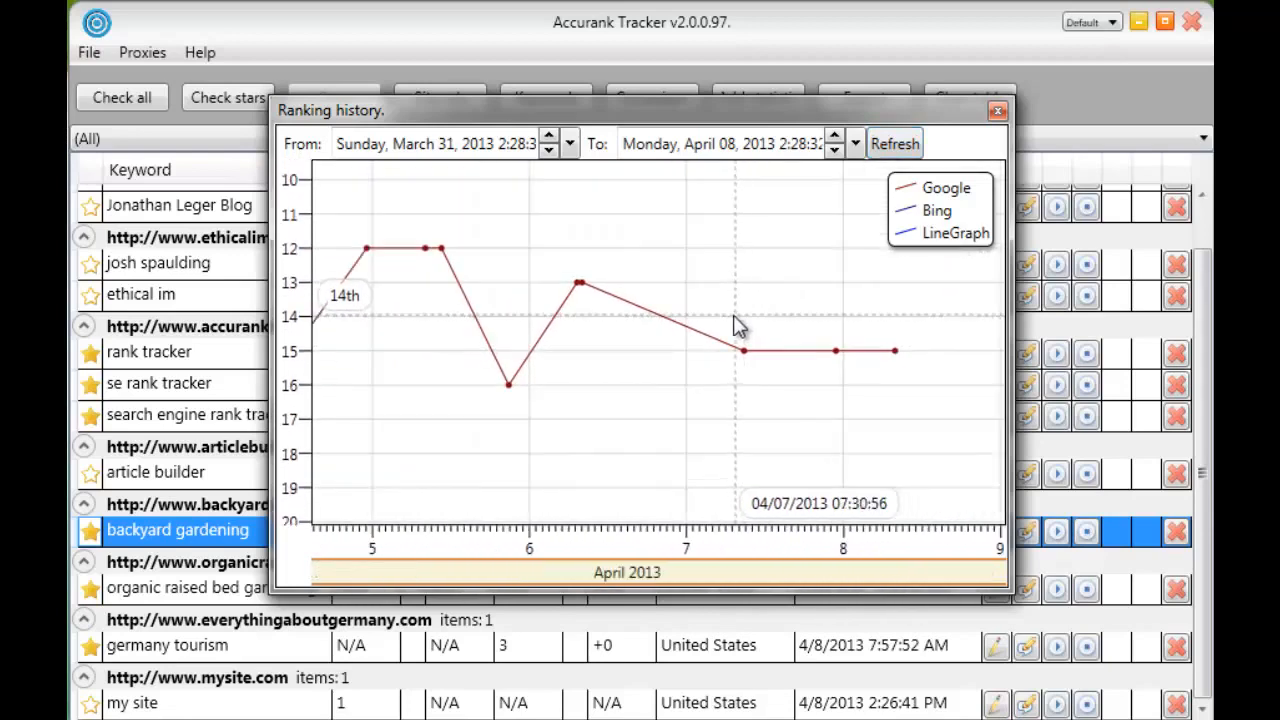
scroll(588, 288, "down", 5)
scroll(588, 288, "up", 3)
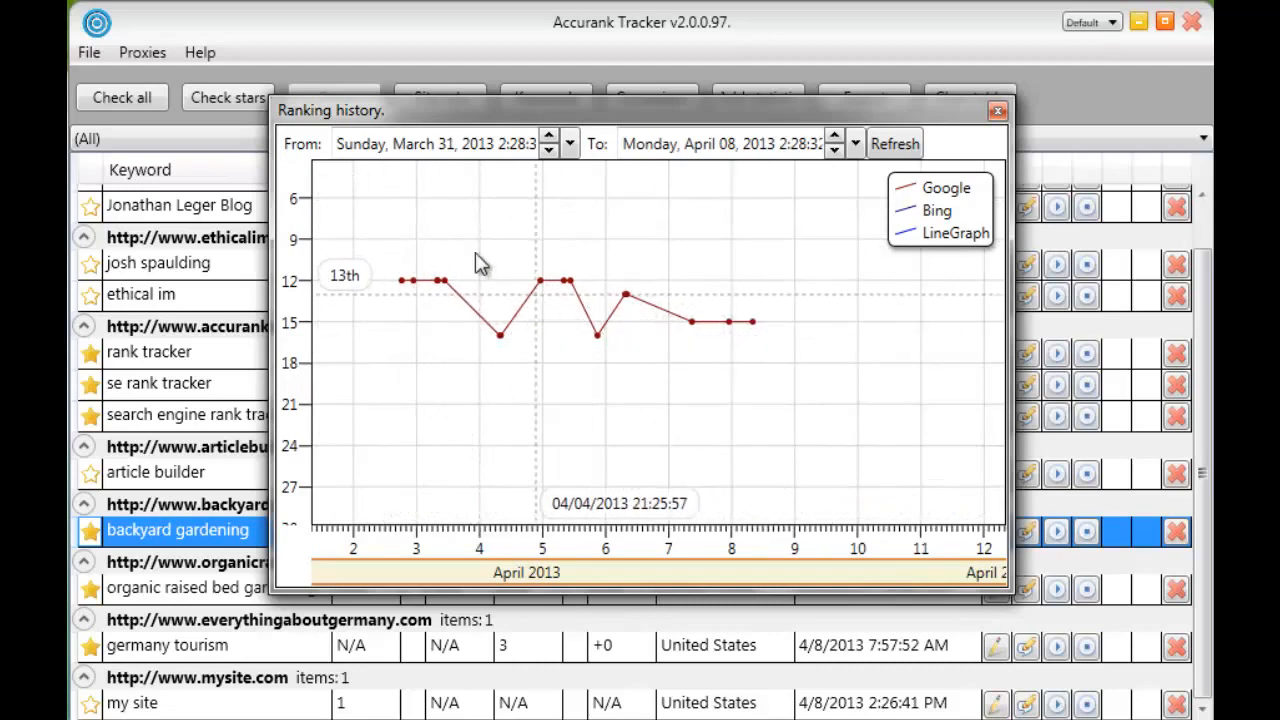
left_click(998, 116)
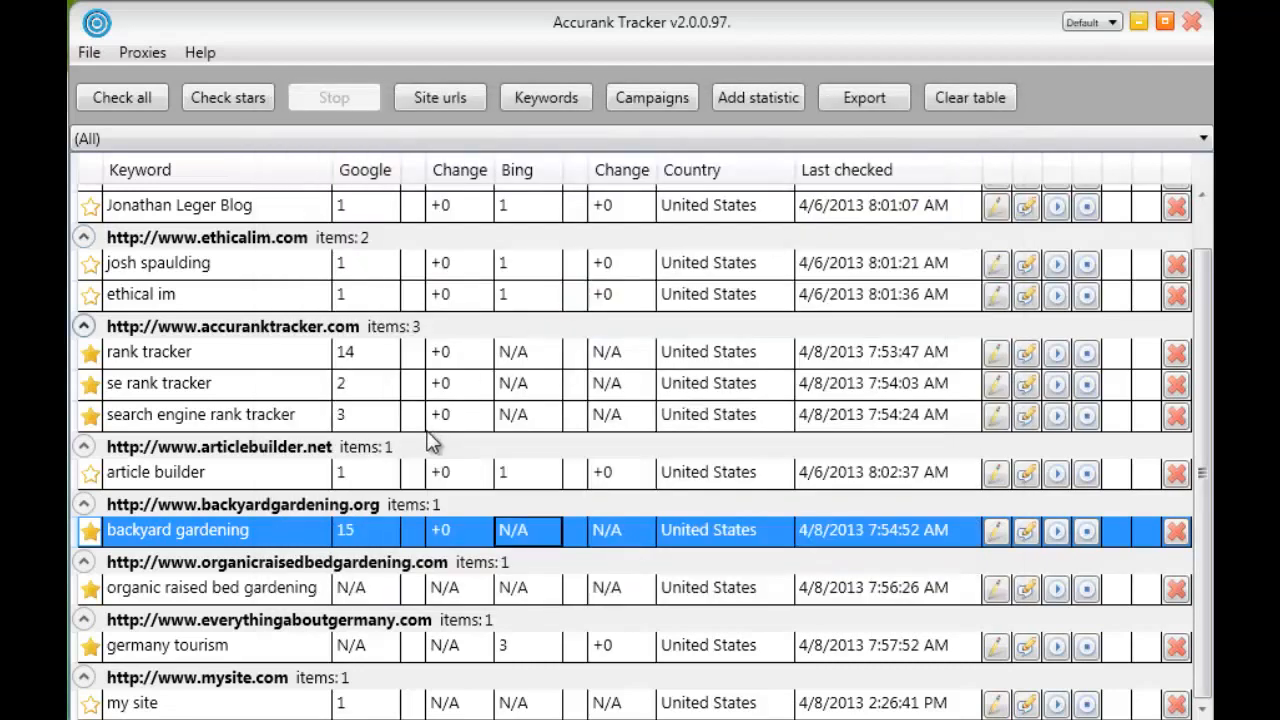
Open the ranking history report configuration for "backyard gardening" and set its start date to March 28, 2013
right_click(480, 531)
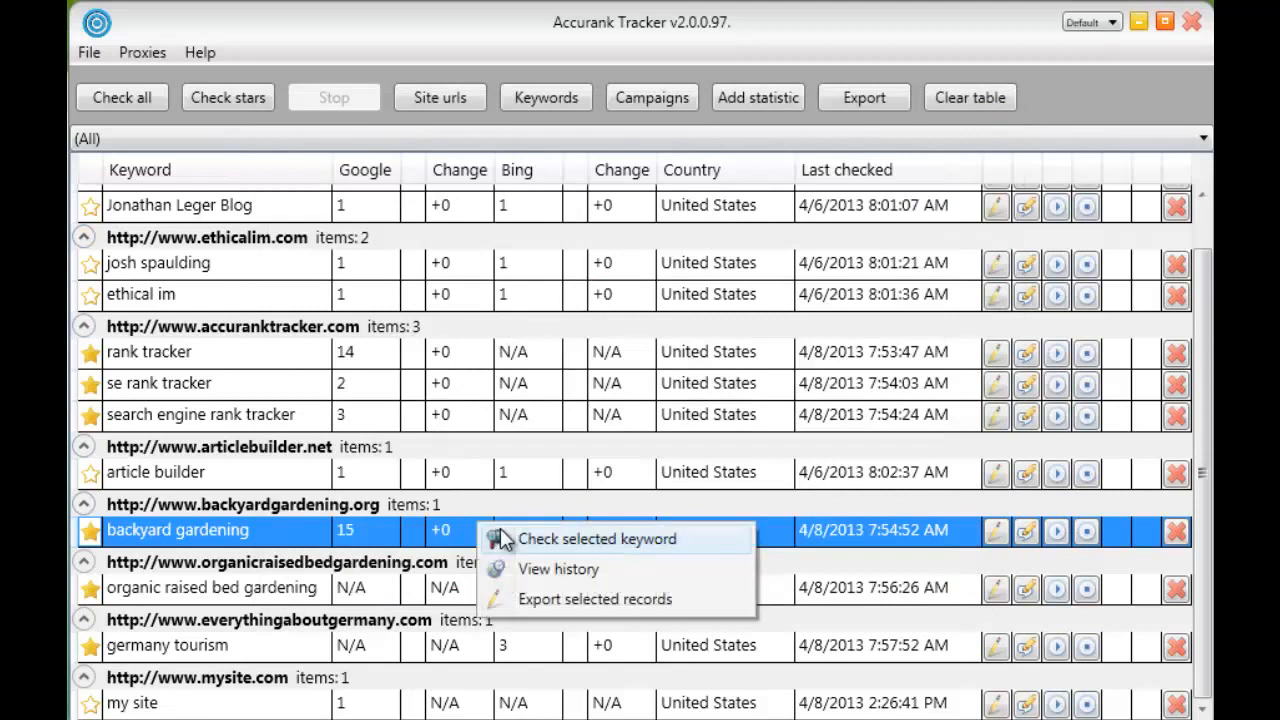
left_click(548, 569)
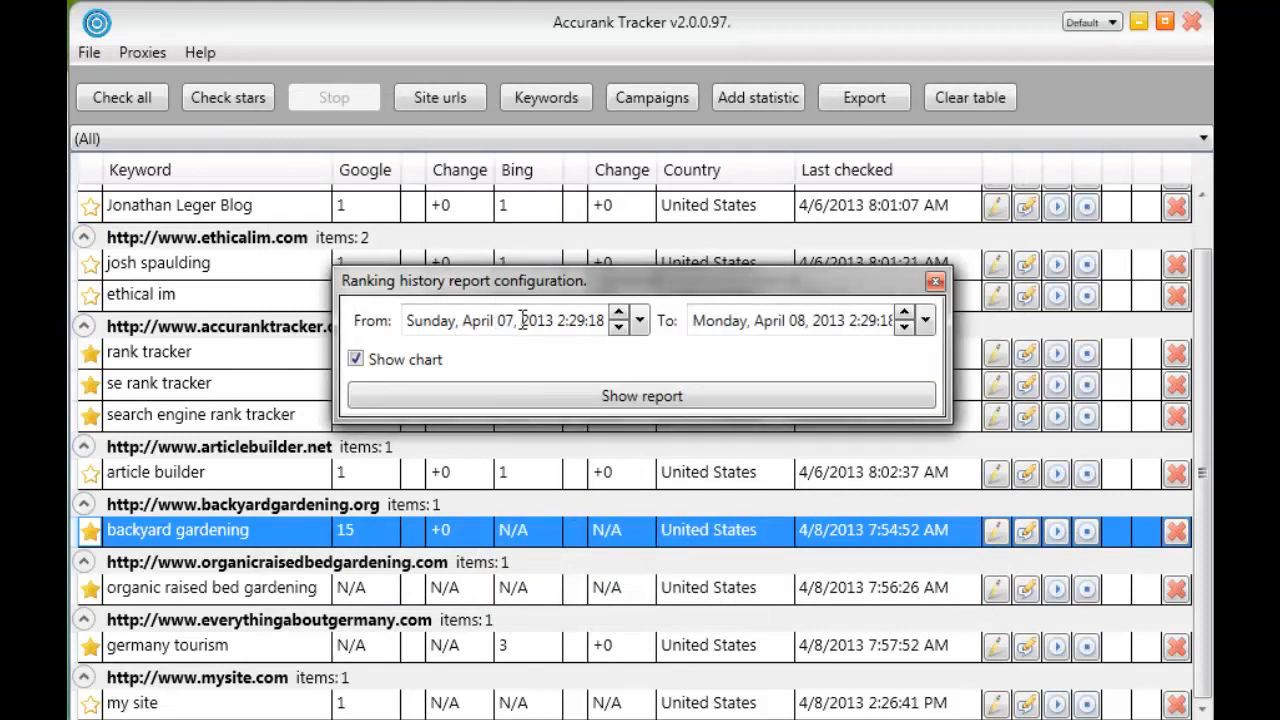
left_click(618, 330)
left_click(618, 330)
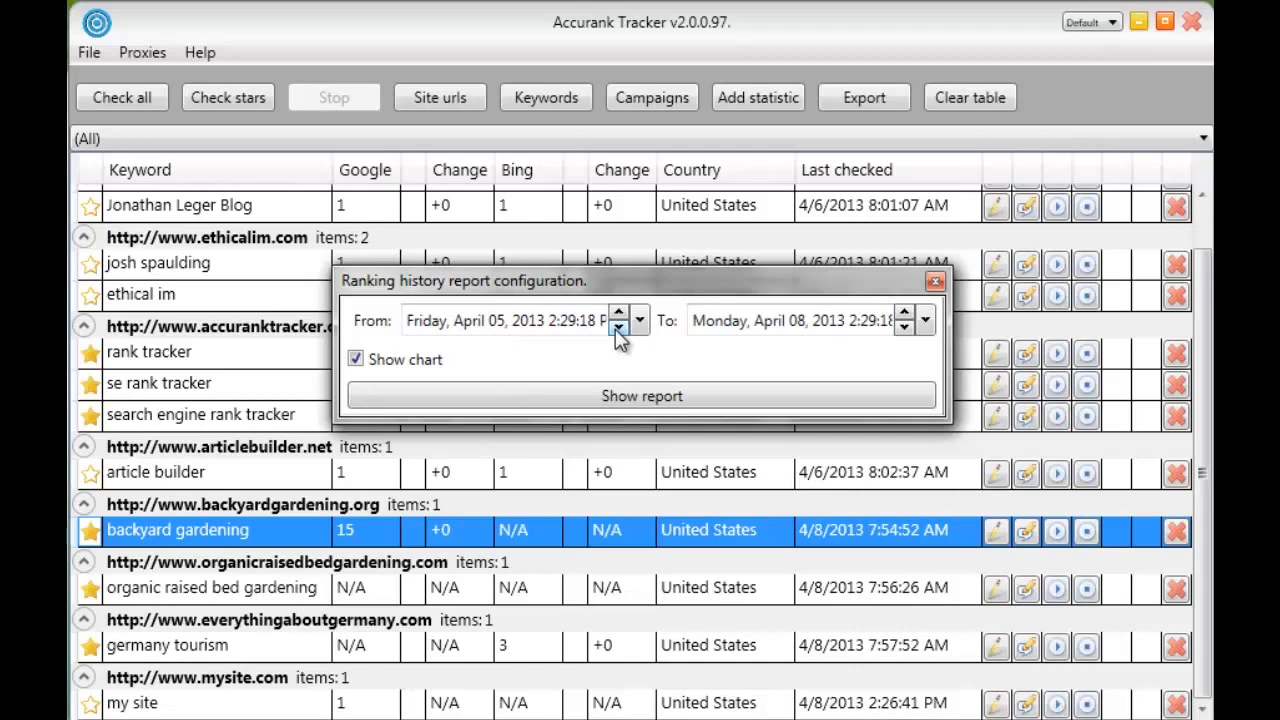
left_click_drag(618, 330, 618, 330)
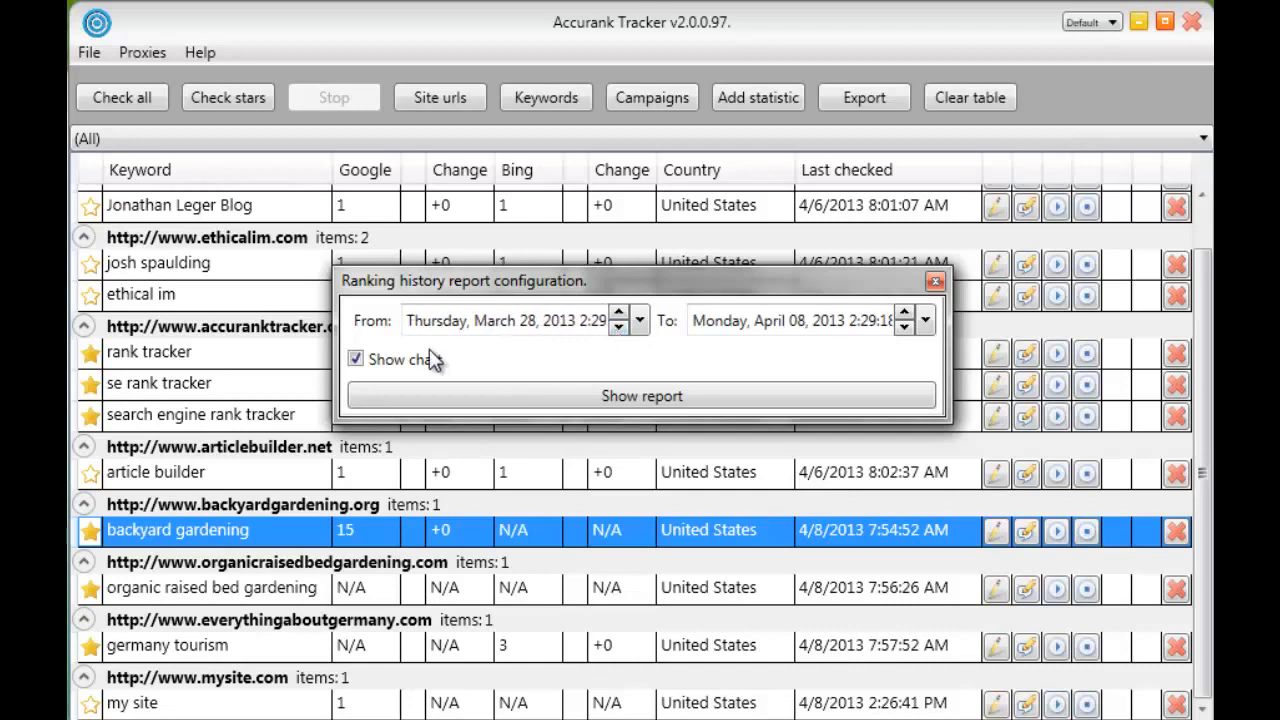
Generate the "backyard gardening" ranking history report with its chart included and save it to the Desktop as report.pdf
left_click(387, 360)
left_click(387, 360)
left_click(521, 400)
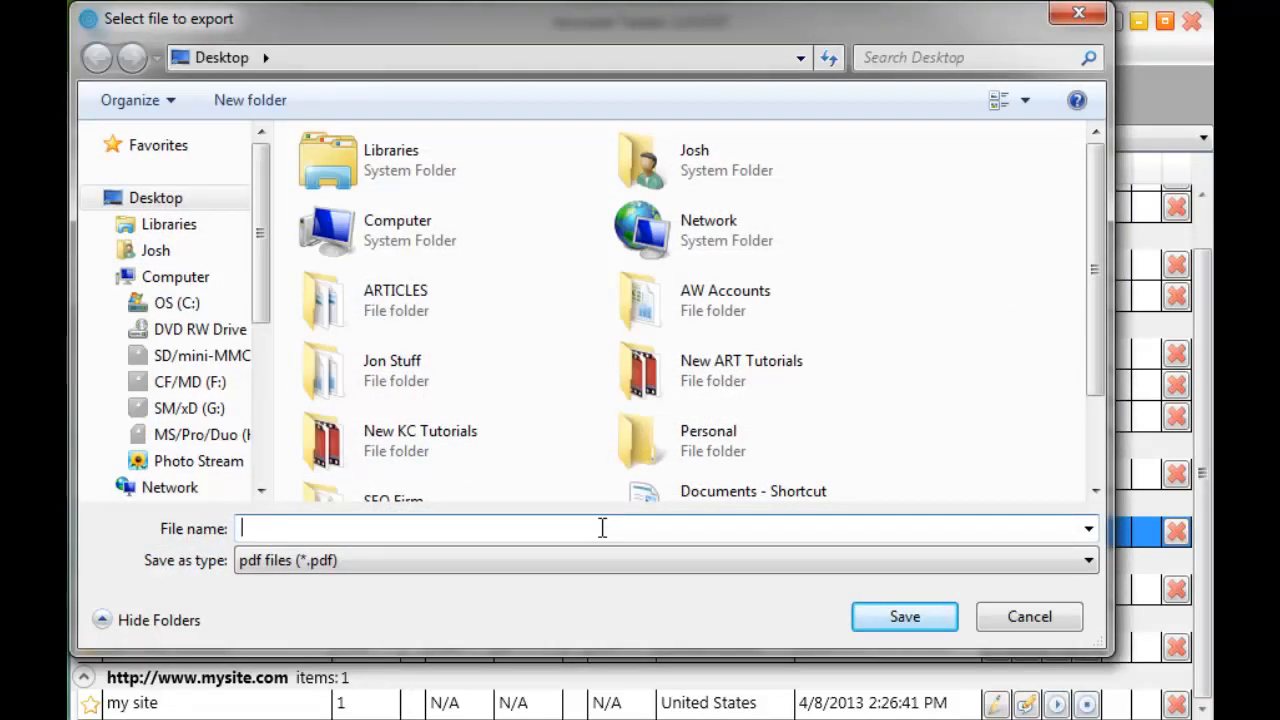
left_click(888, 620)
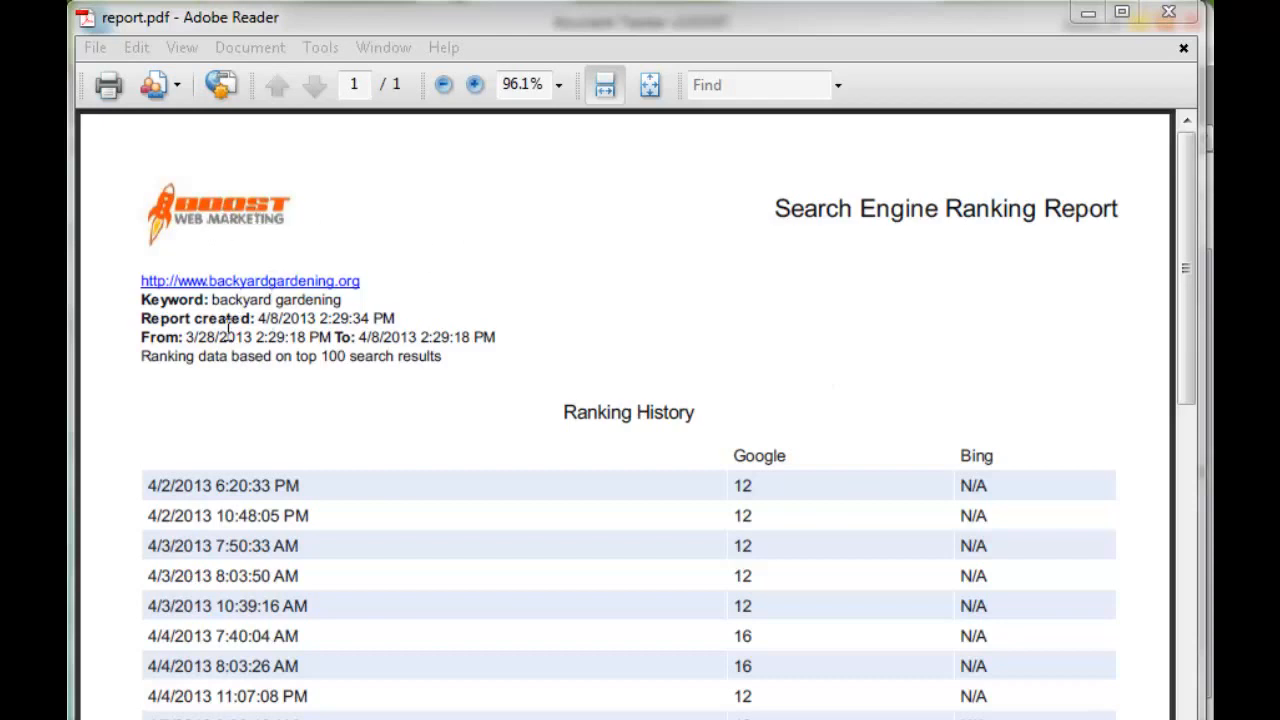
Read through the ranking history table in the generated PDF report from start to end, and close the report
left_click(714, 503)
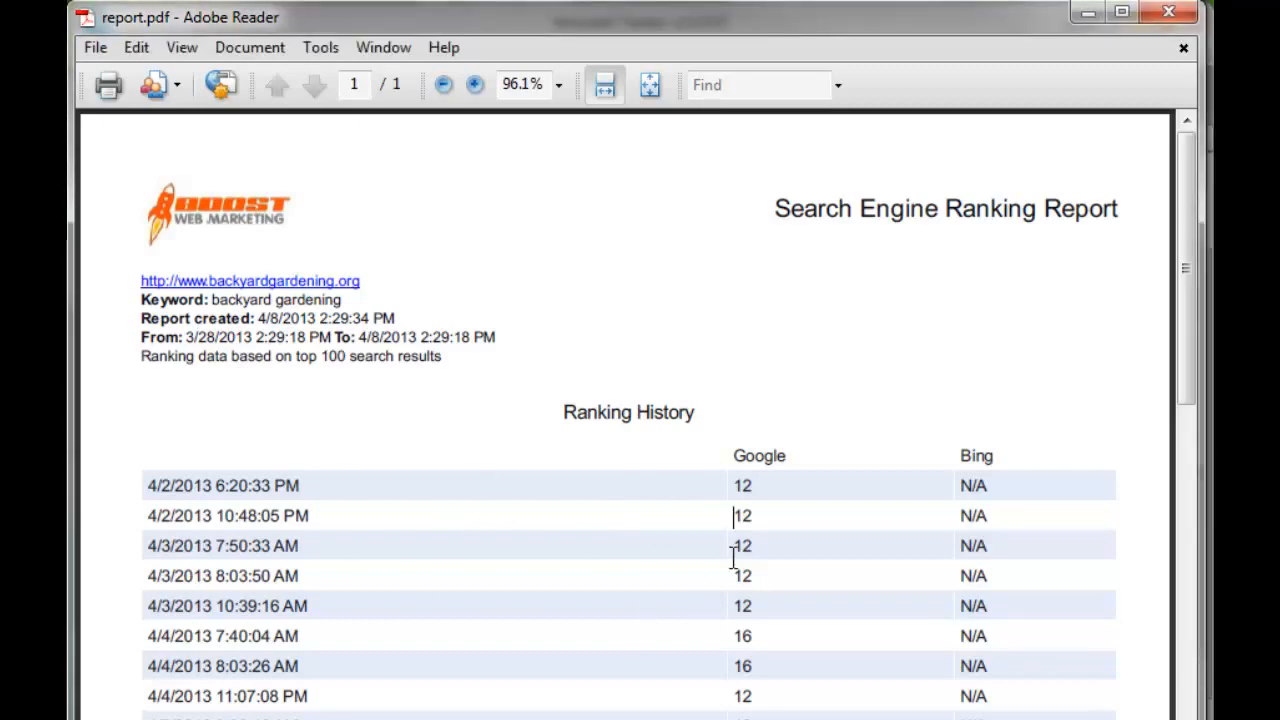
scroll(731, 558, "down", 5)
scroll(733, 556, "down", 4)
scroll(643, 549, "up", 9)
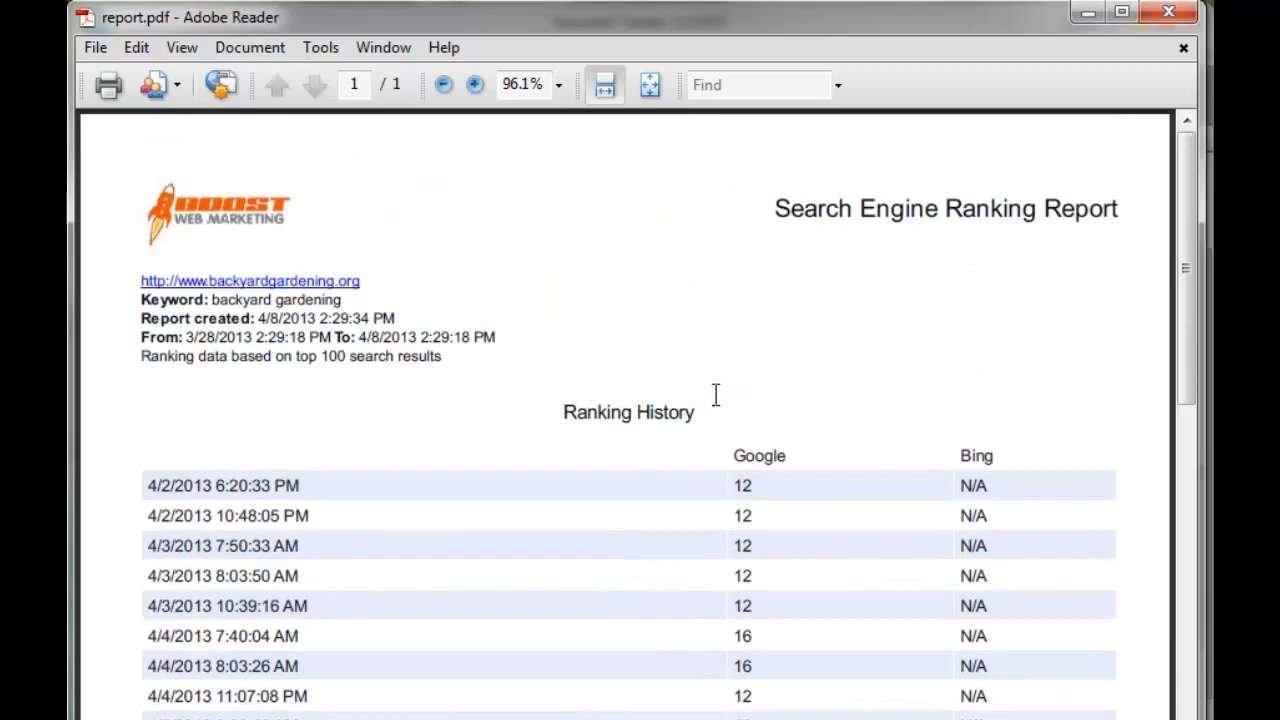
left_click(1168, 13)
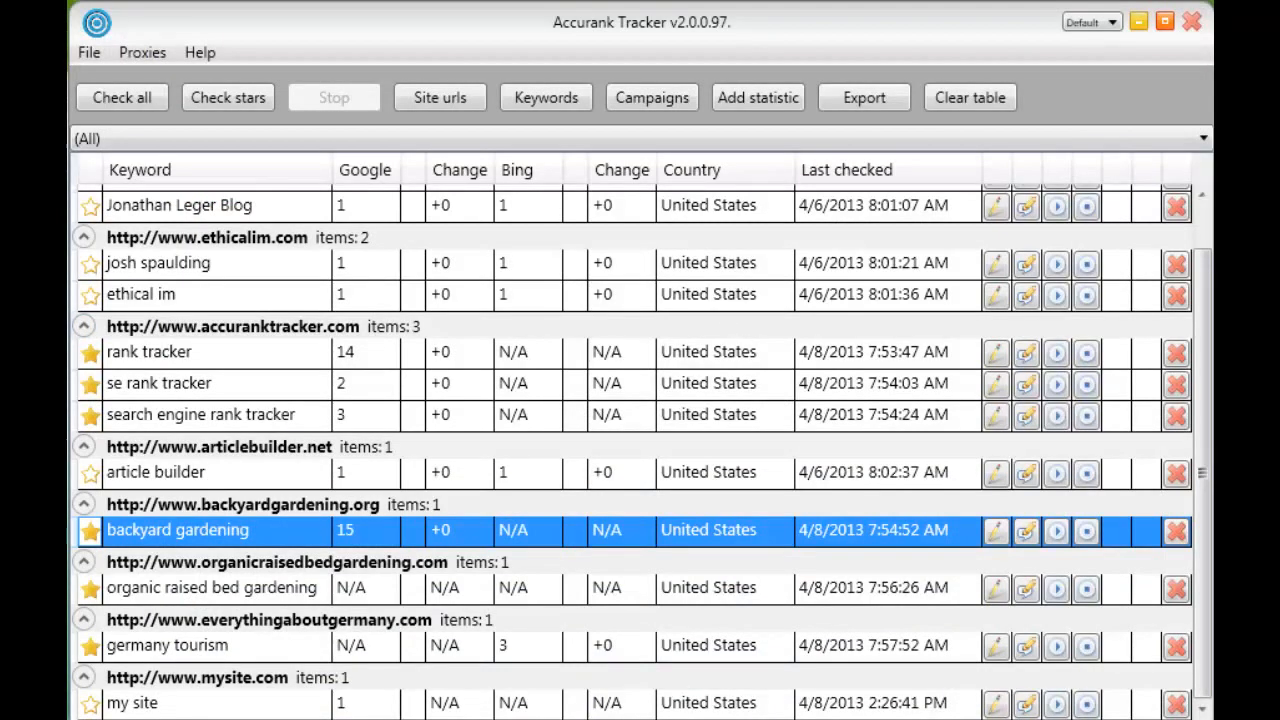
Add the comment "Start seo campaign" to the 4/8/2013 7:54:52 AM stat of the "backyard gardening" keyword and save it
left_click(1025, 532)
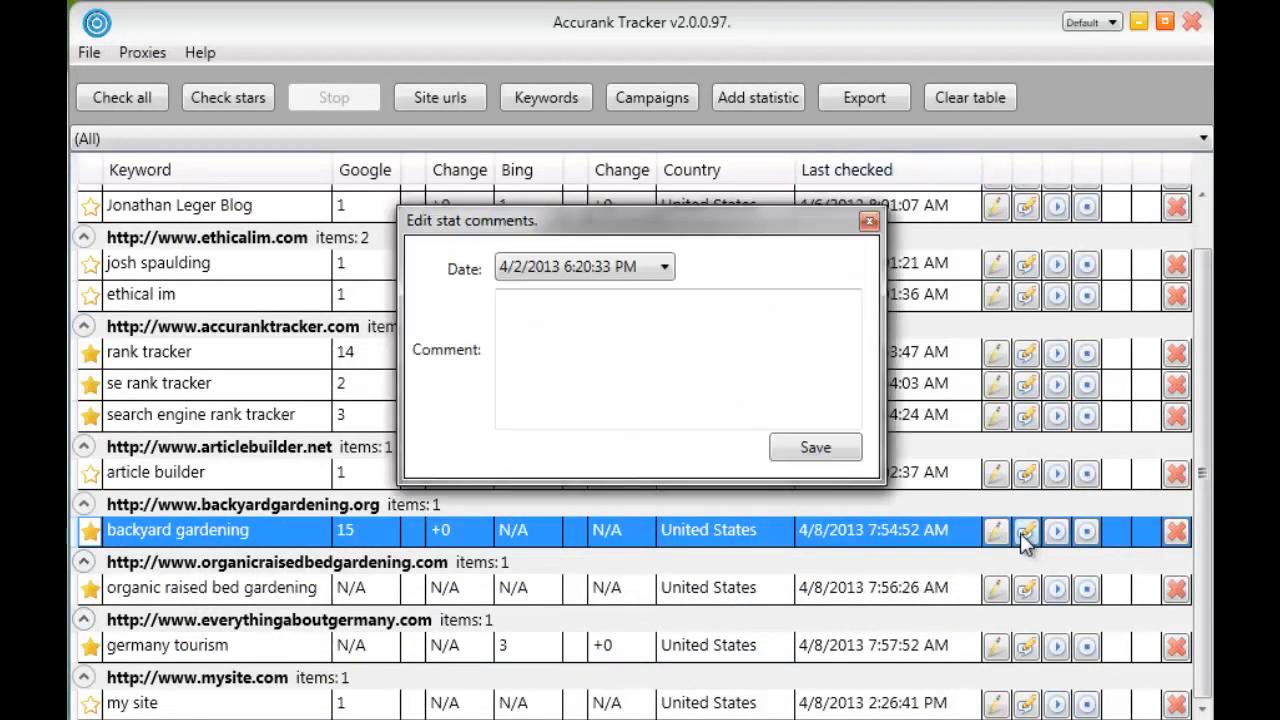
left_click(659, 268)
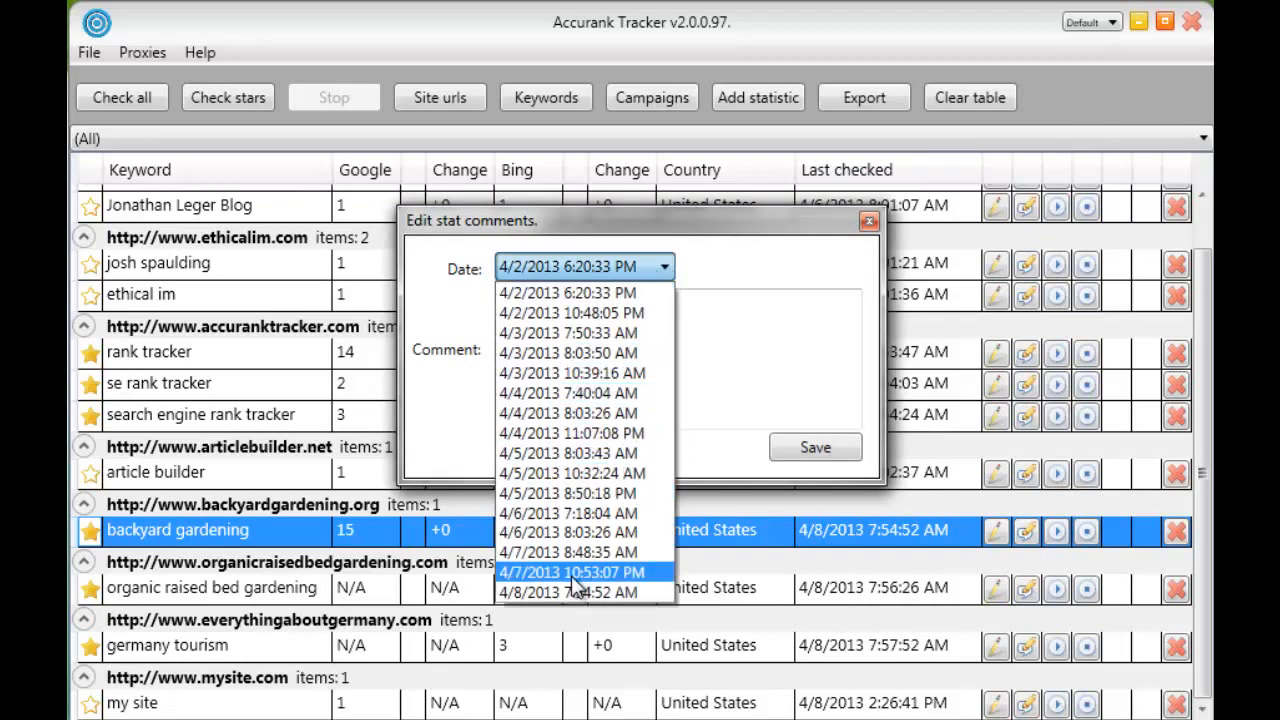
left_click(580, 592)
left_click(608, 373)
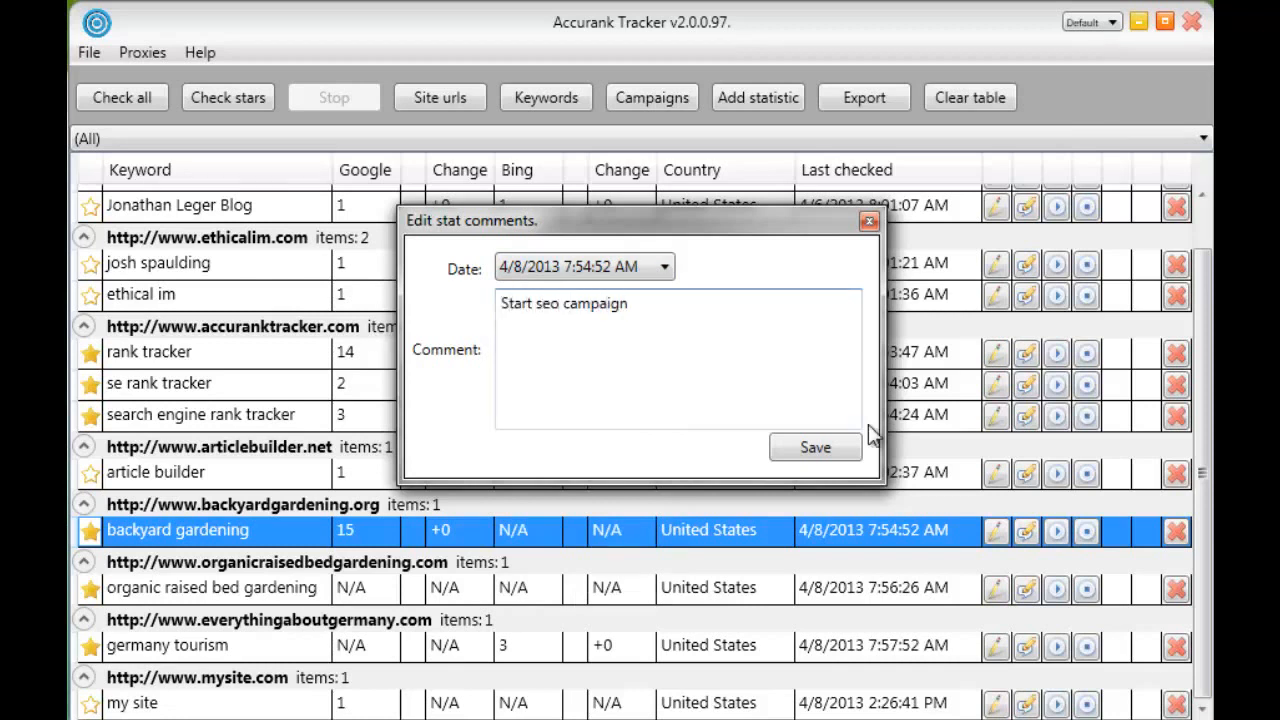
left_click(830, 447)
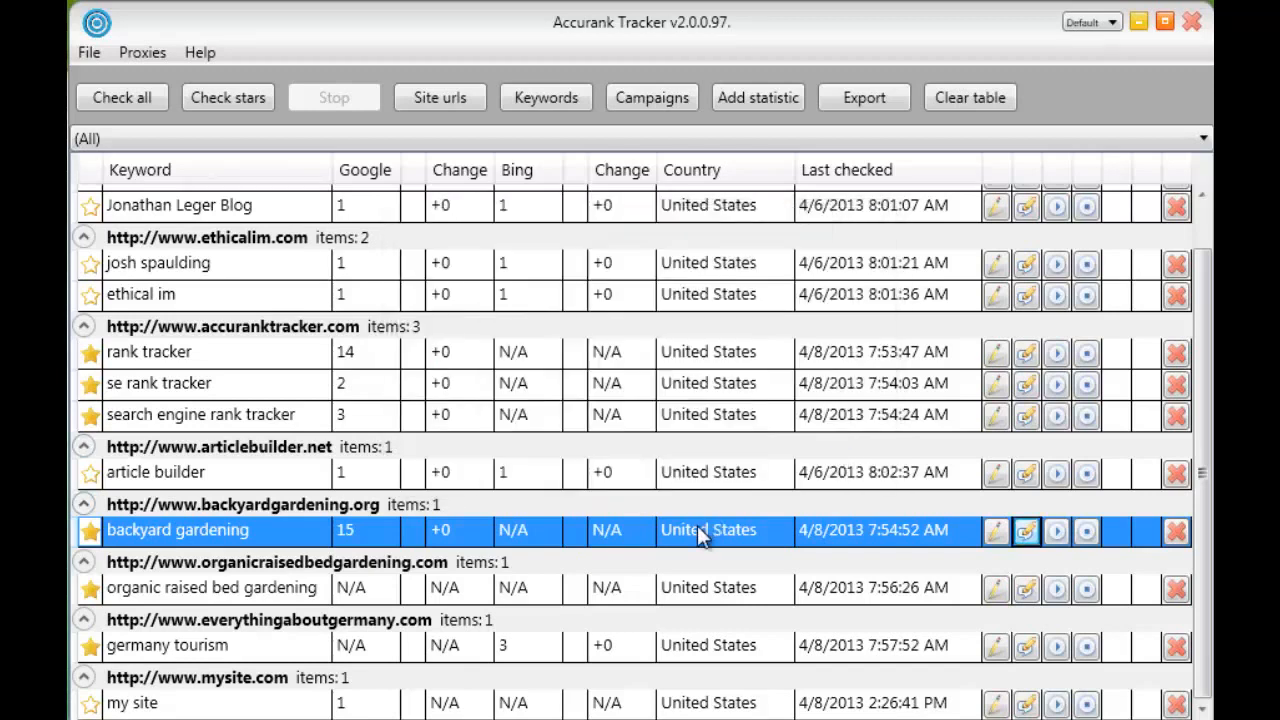
View the ranking history of "backyard gardening", examine the April 8, 2013 point on the chart, and close the history
right_click(697, 525)
left_click(762, 570)
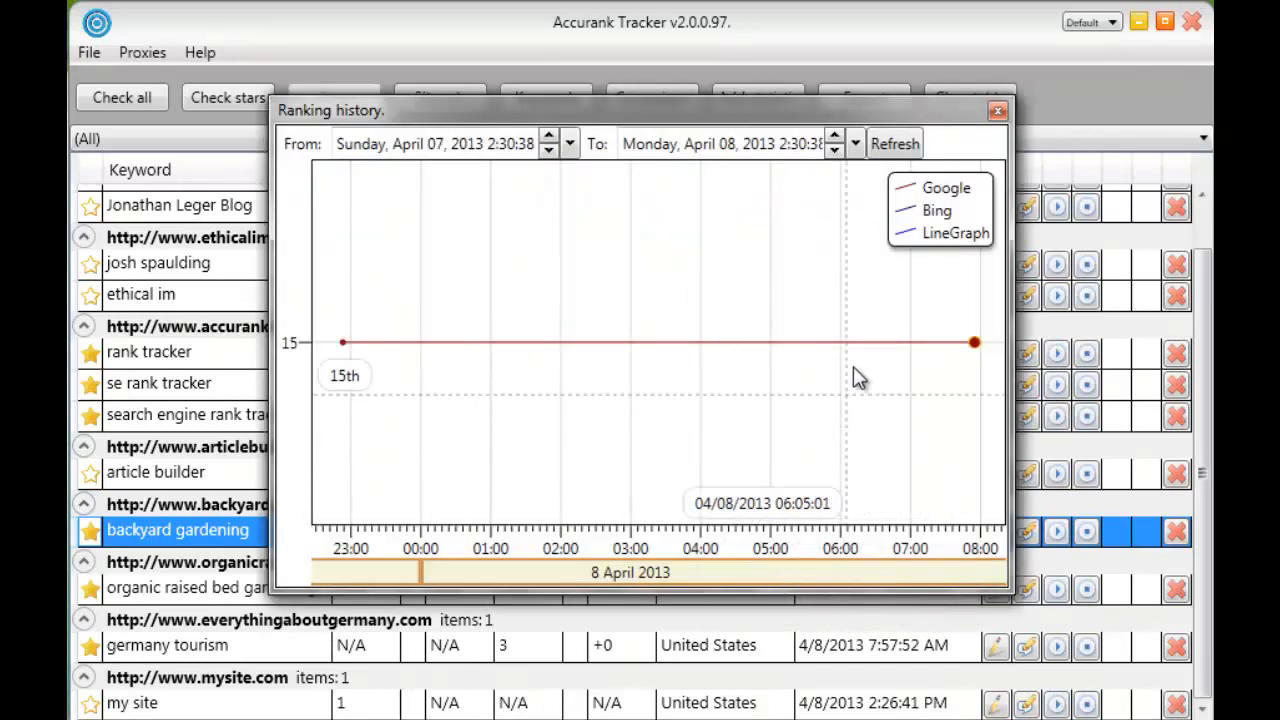
left_click_drag(826, 111, 784, 113)
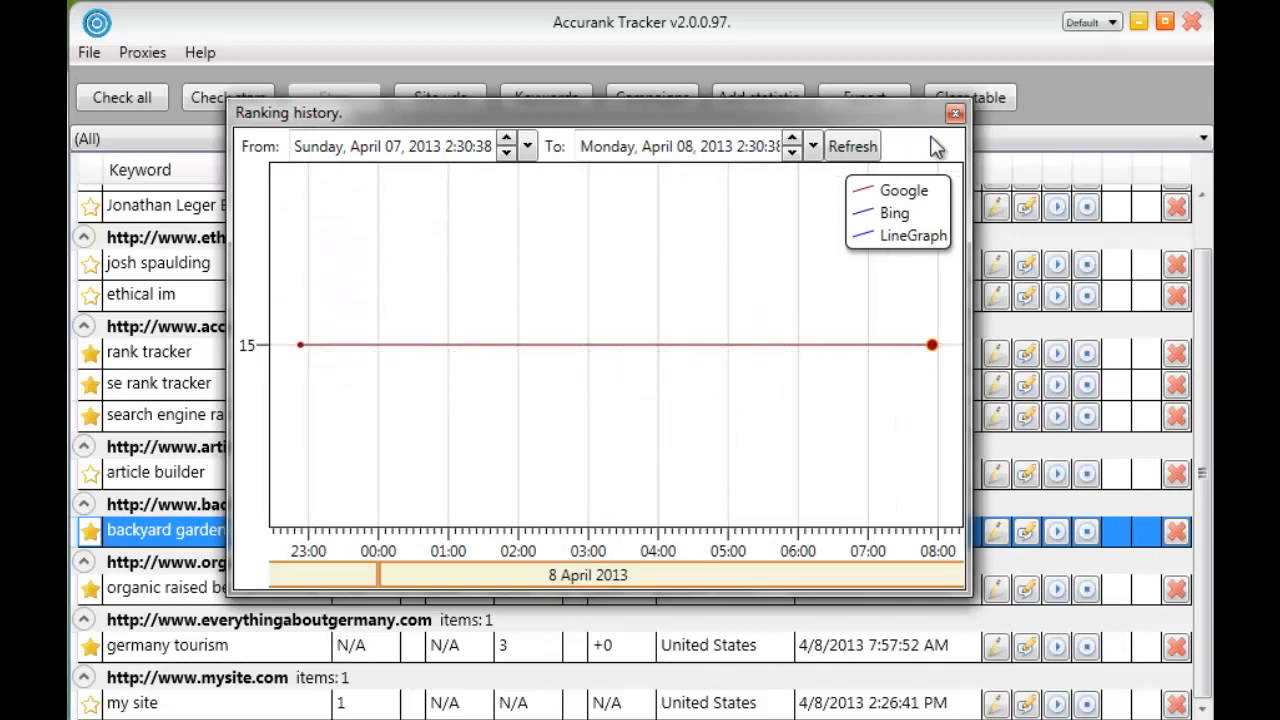
left_click(953, 117)
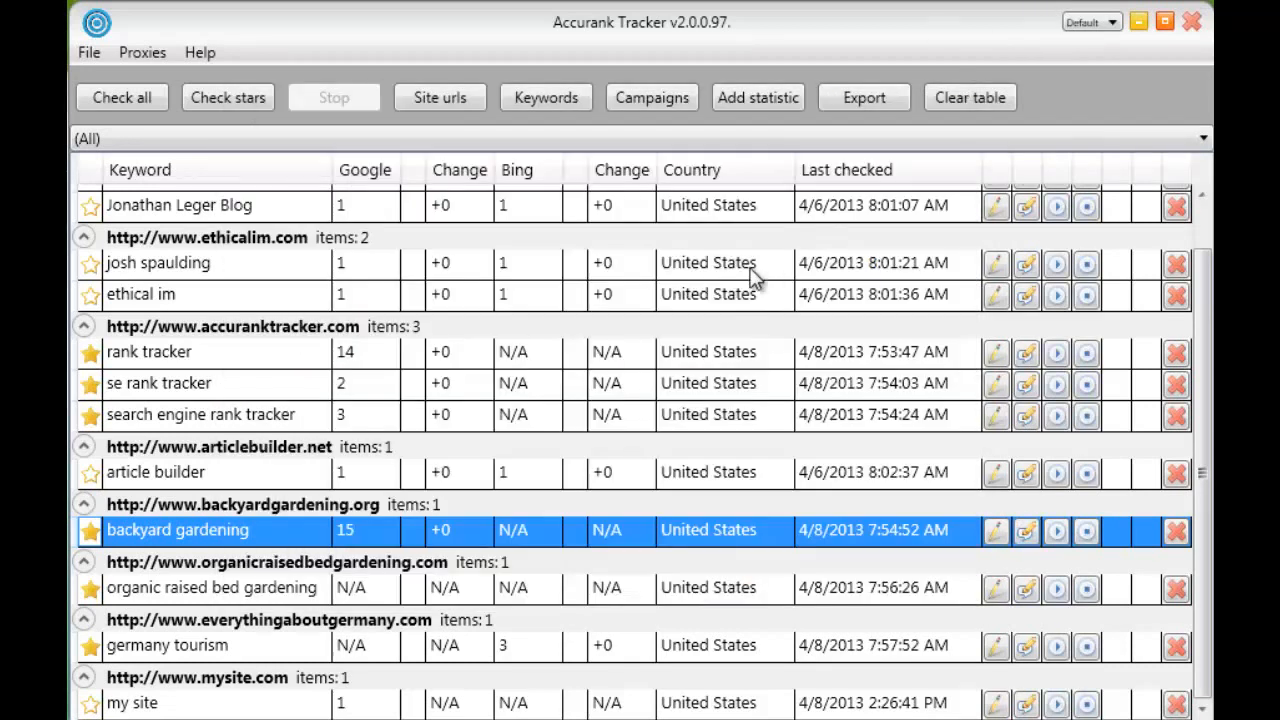
left_click_drag(1202, 320, 1201, 232)
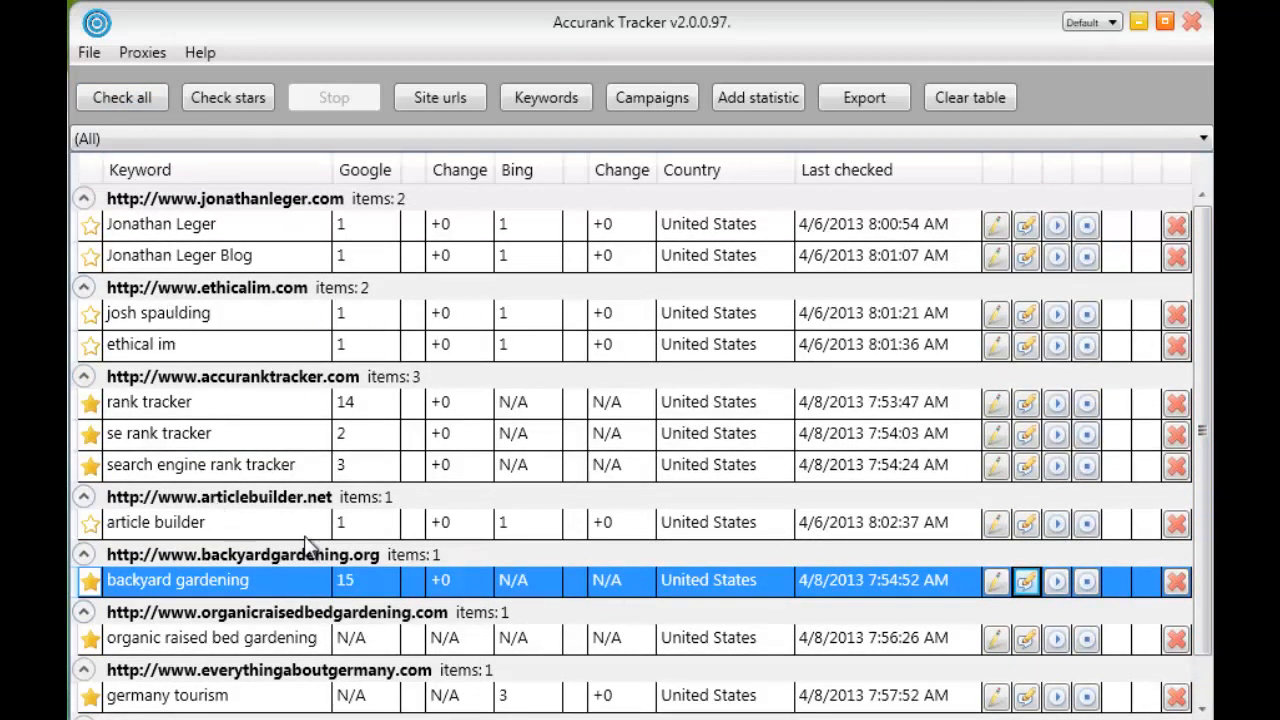
right_click(306, 257)
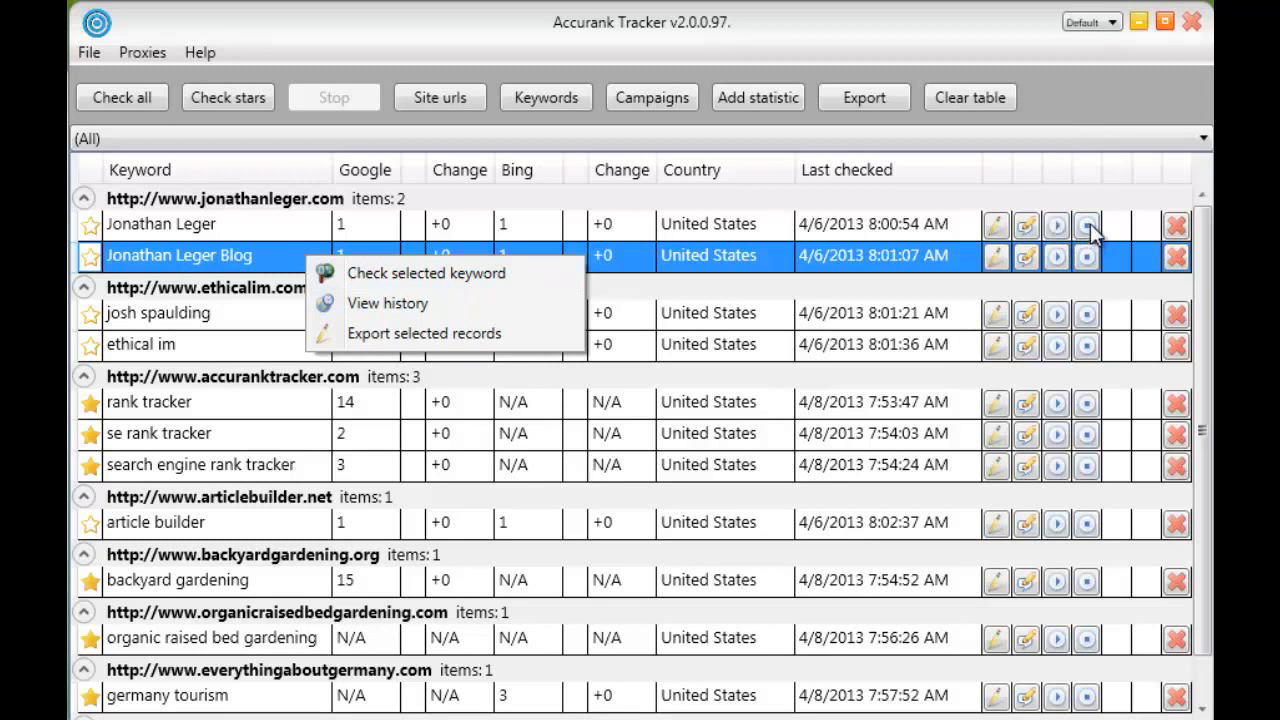
left_click(268, 123)
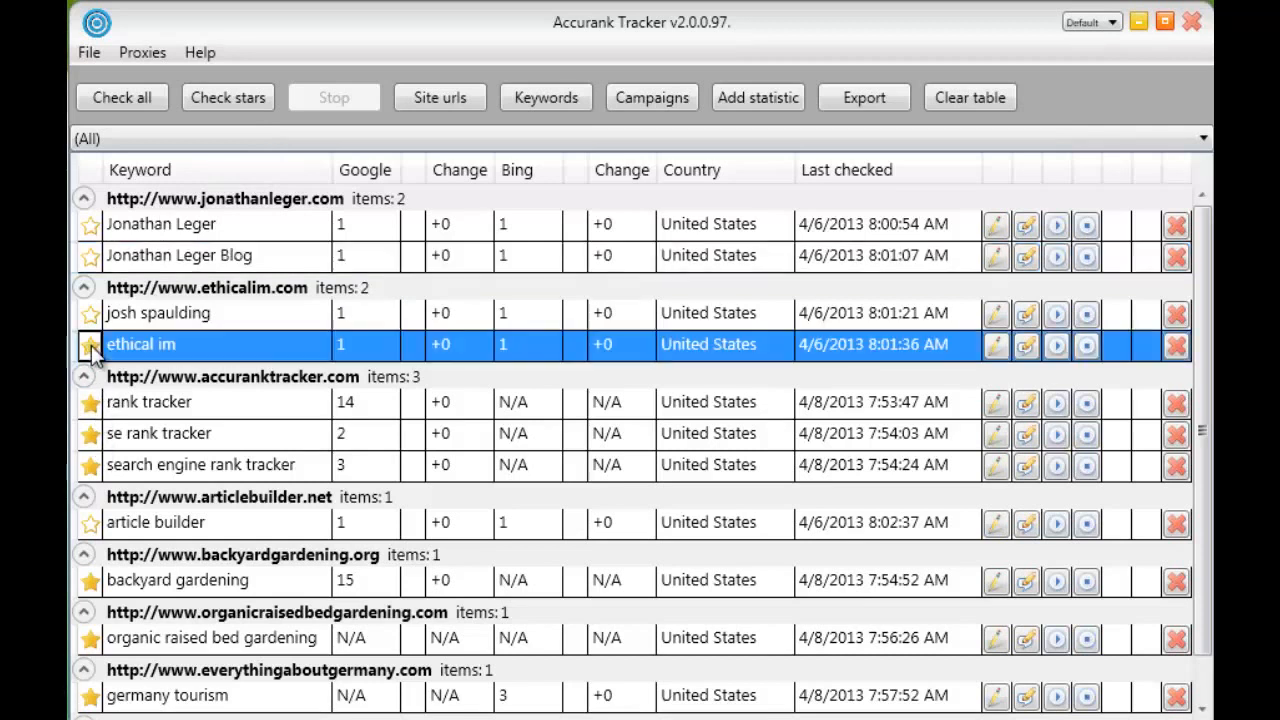
left_click(89, 345)
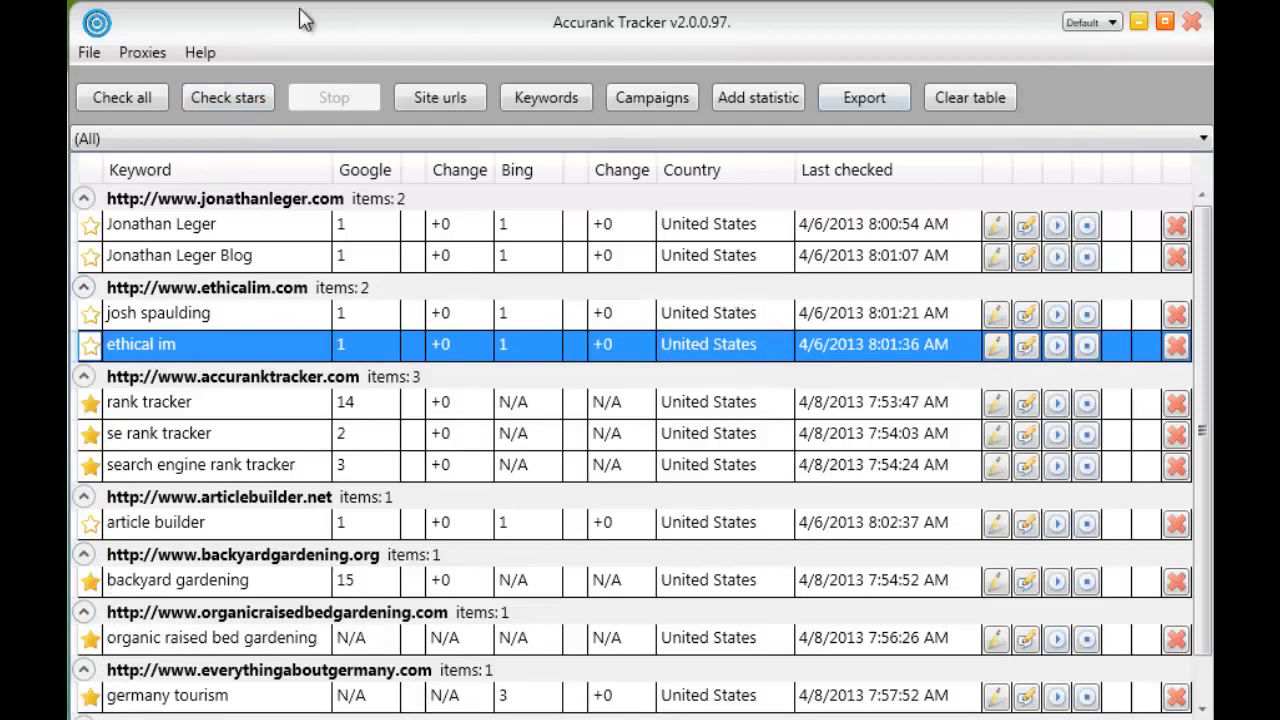
Set the scheduler to start every day at 8:00 AM and save the schedule
left_click(90, 54)
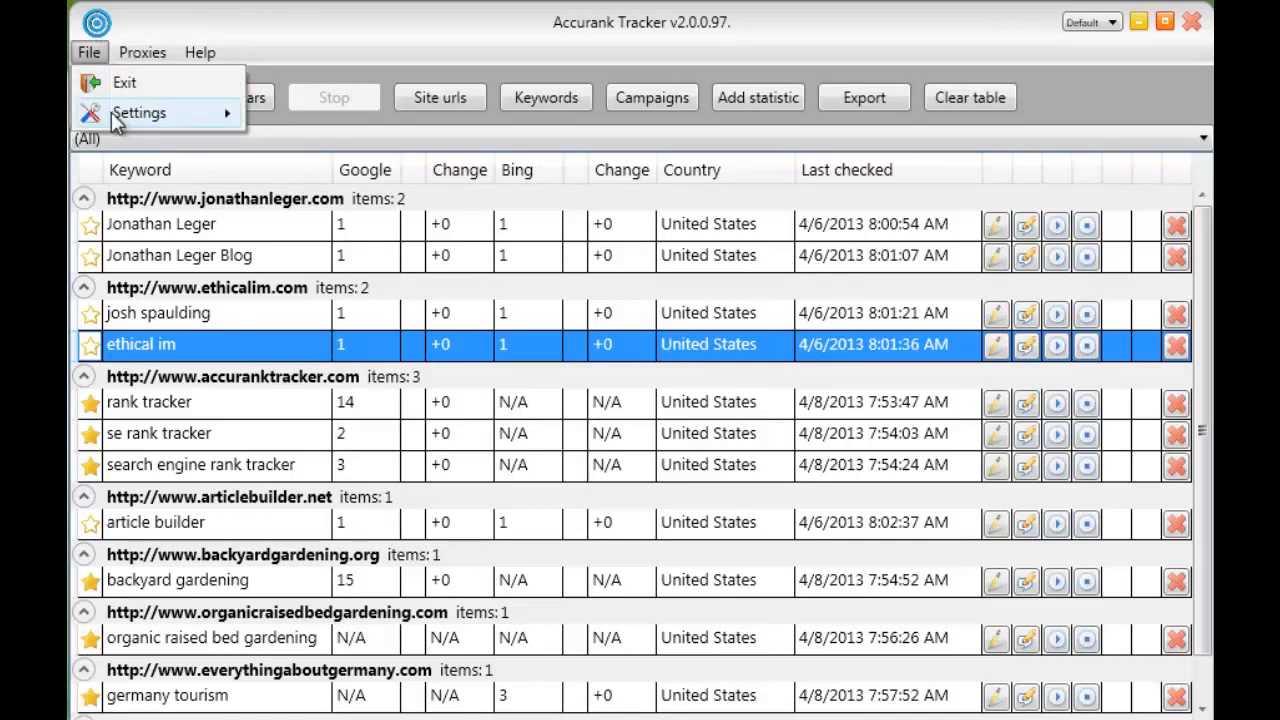
mouse_move(111, 112)
left_click(430, 127)
left_click(611, 283)
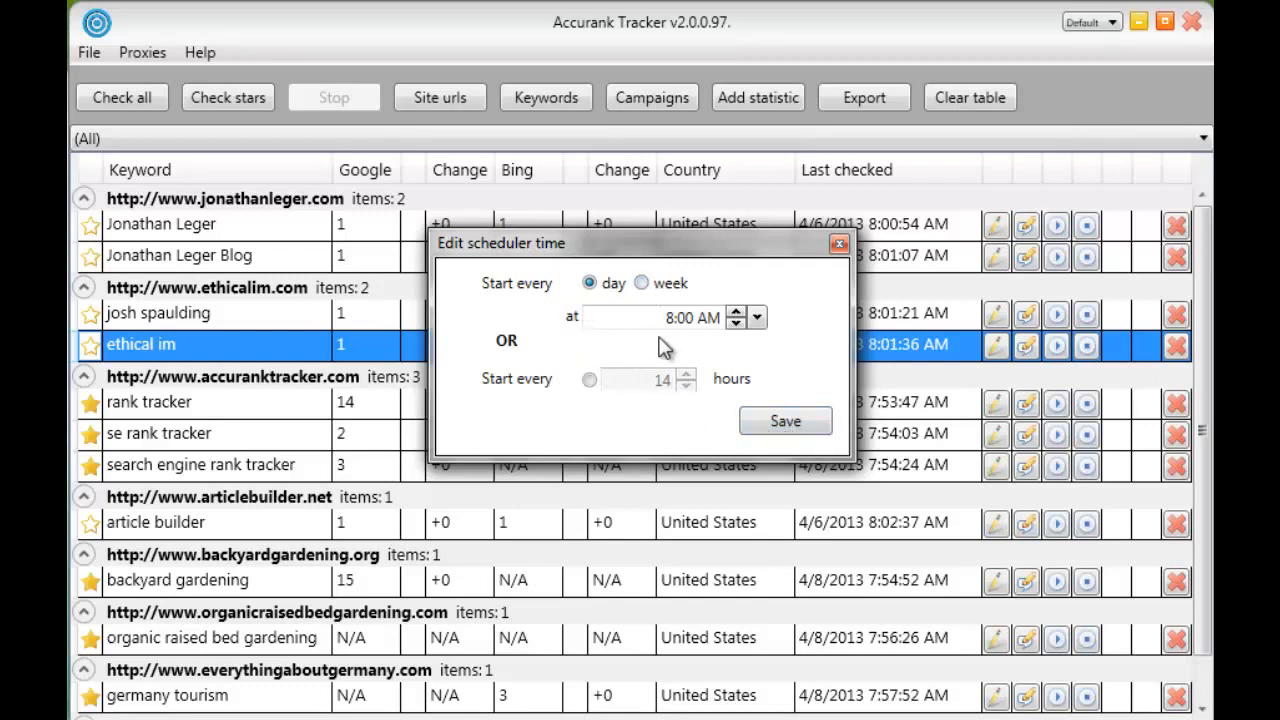
left_click(753, 425)
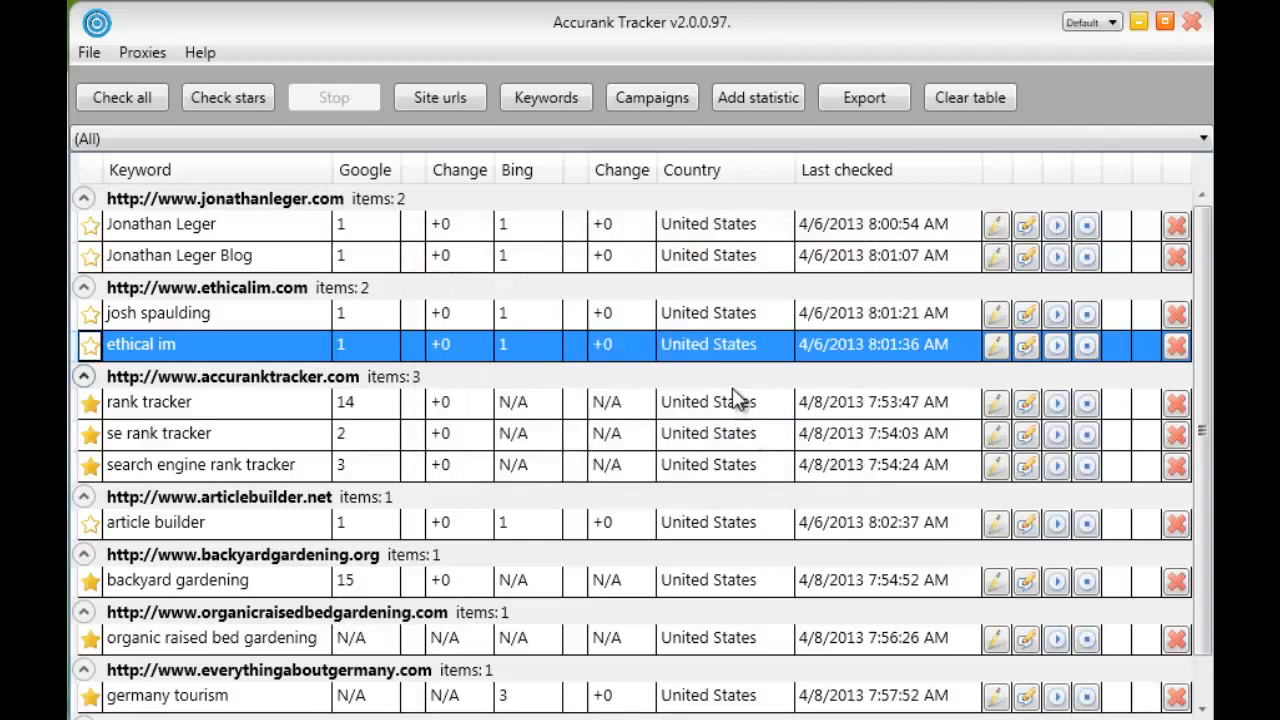